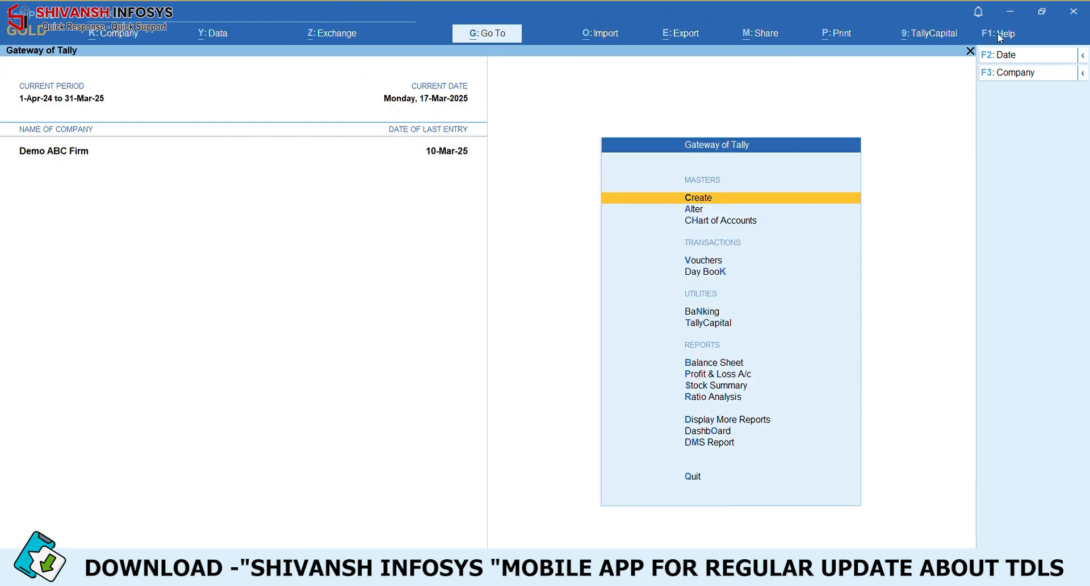
Open the add-on features, keep Document Management System enabled, and accept the document paths pointing to D:\Shivansh Infosys\TDL\Document Mgt\1. New Update\Save.
left_click(997, 33)
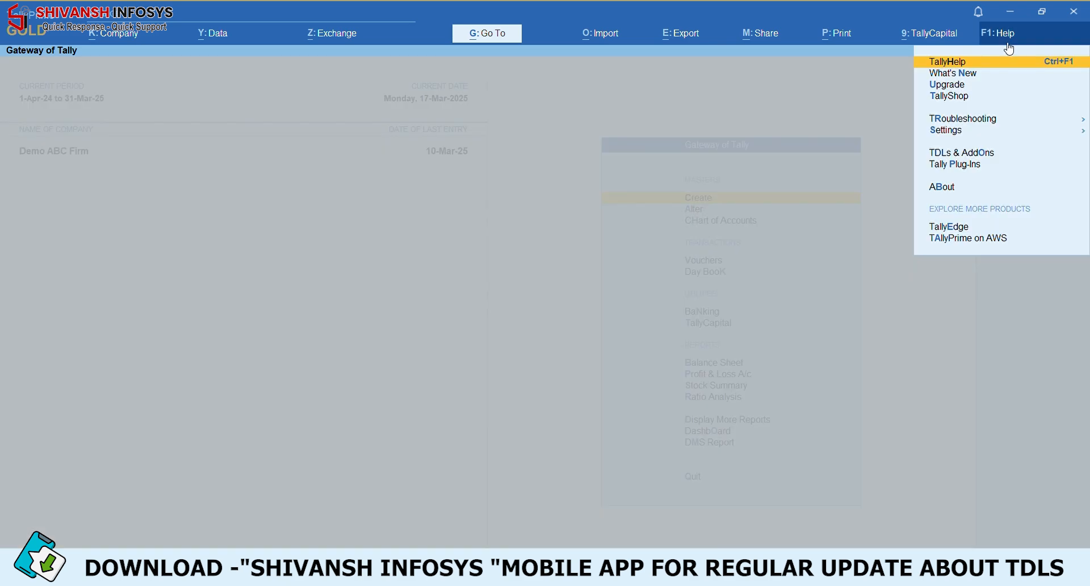
left_click(980, 157)
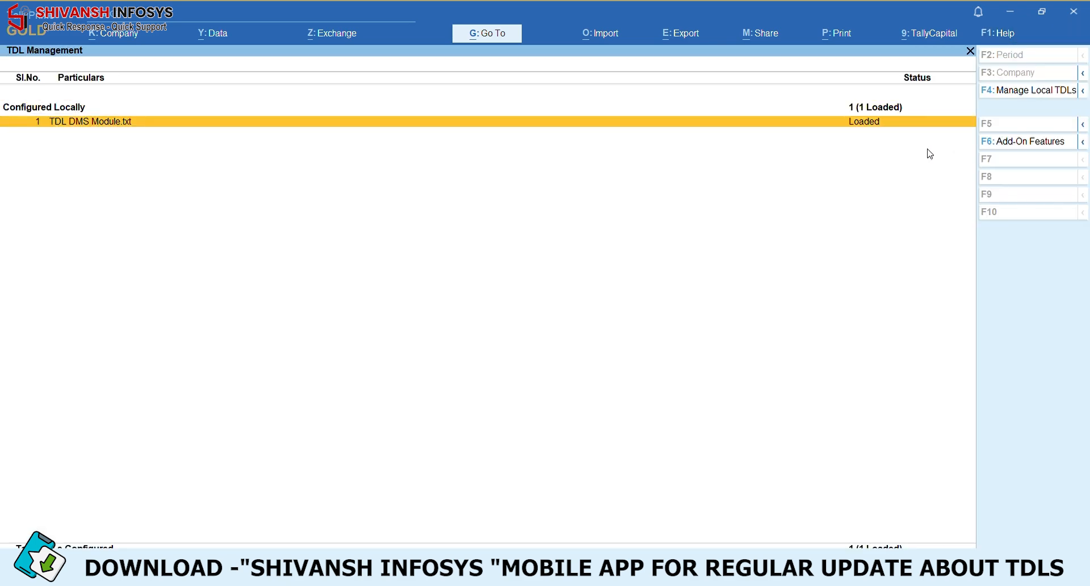
left_click(1028, 146)
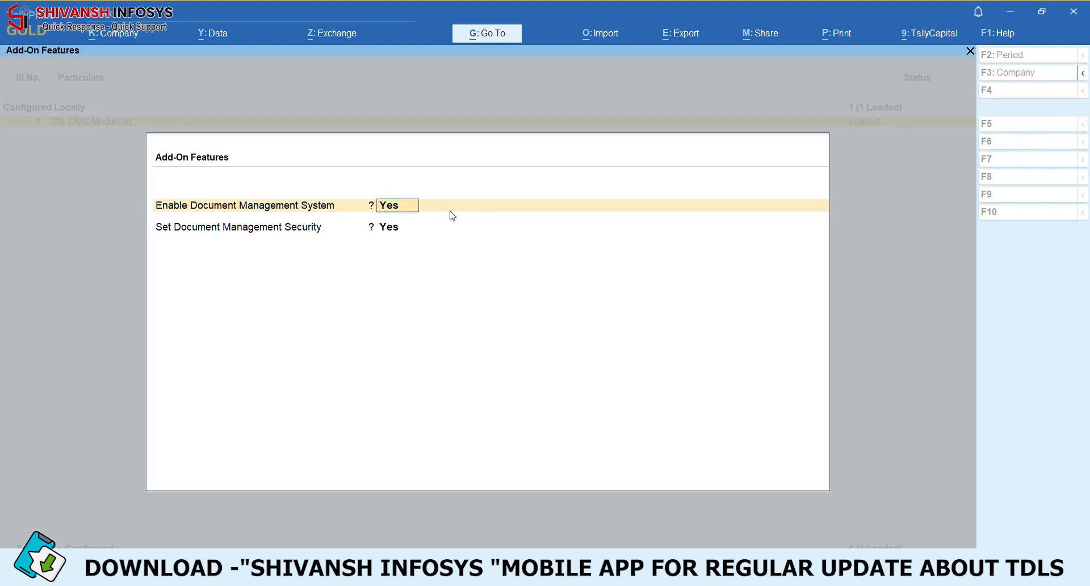
left_click(399, 209)
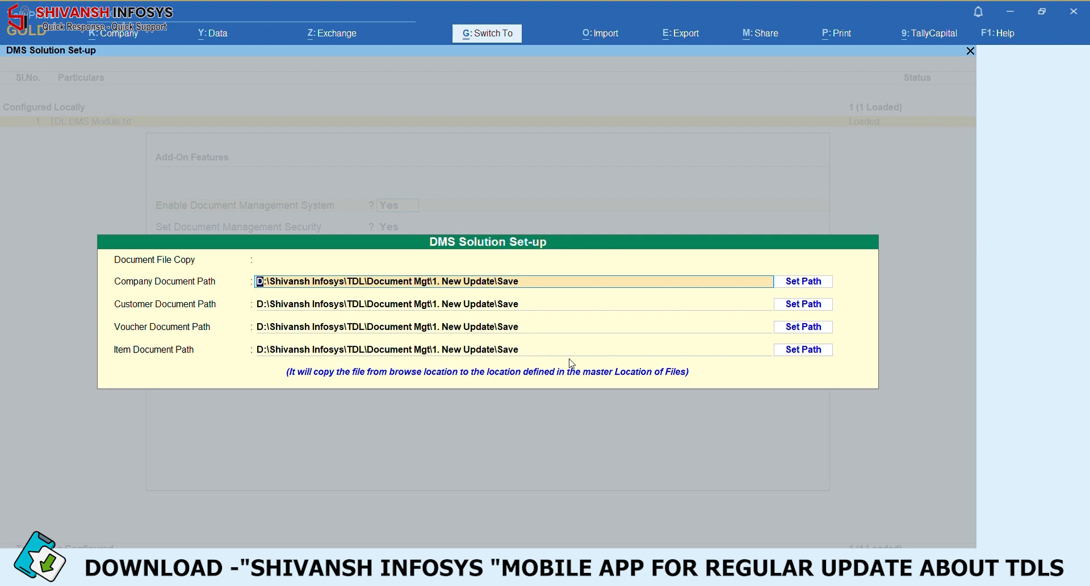
key("ctrl+a")
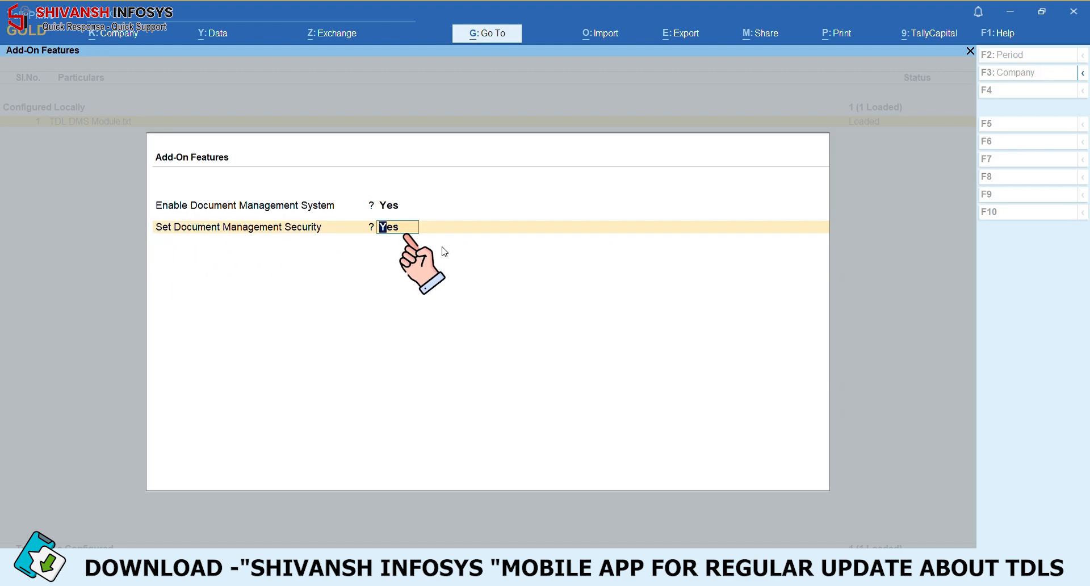
Set document security for user B: browse and view Yes; config, delete, download and hide path No; save and return to the Gateway.
key("Return")
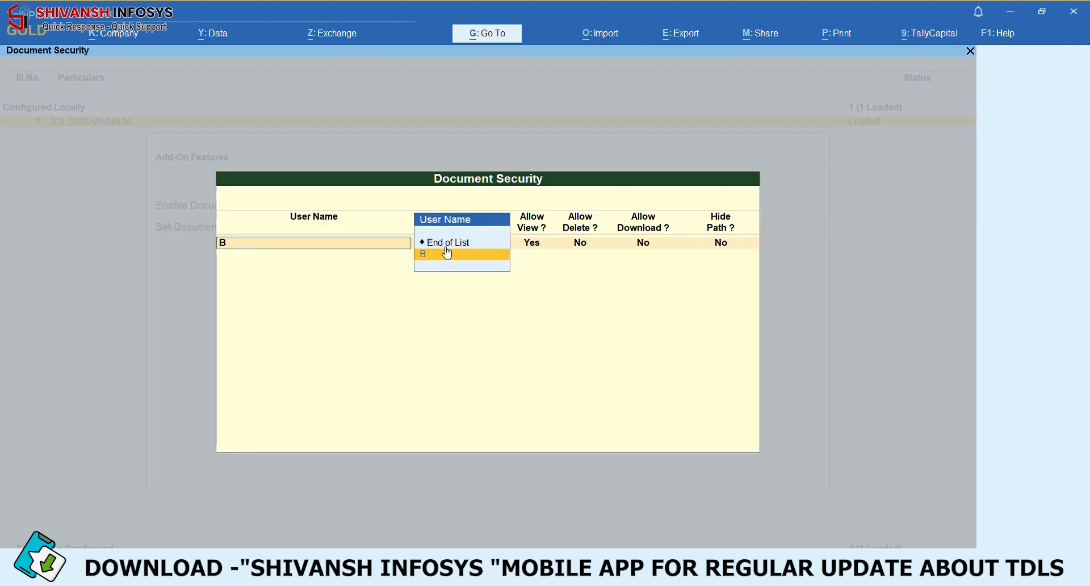
key("Return")
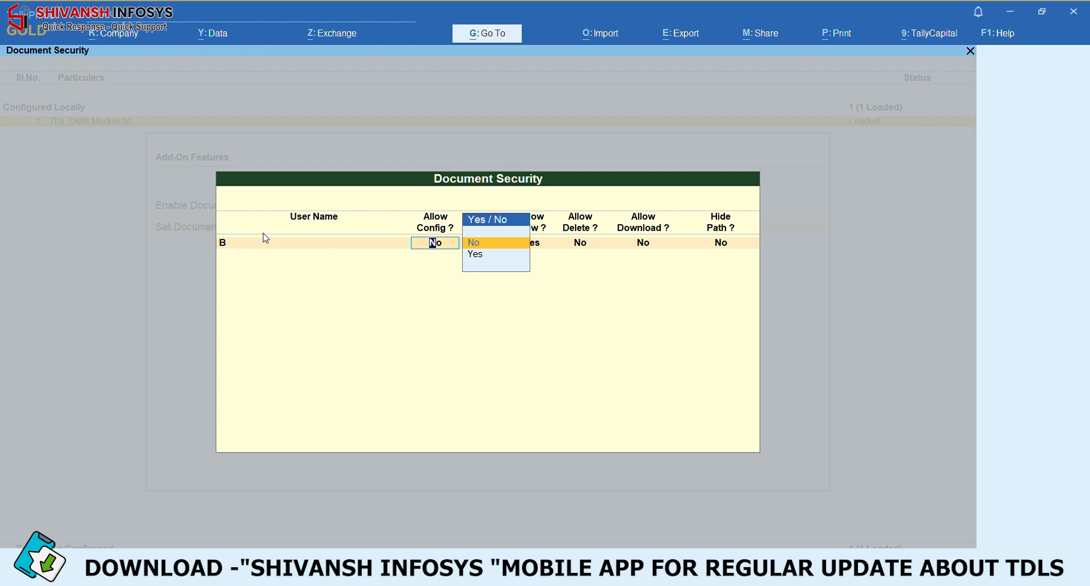
key("Return")
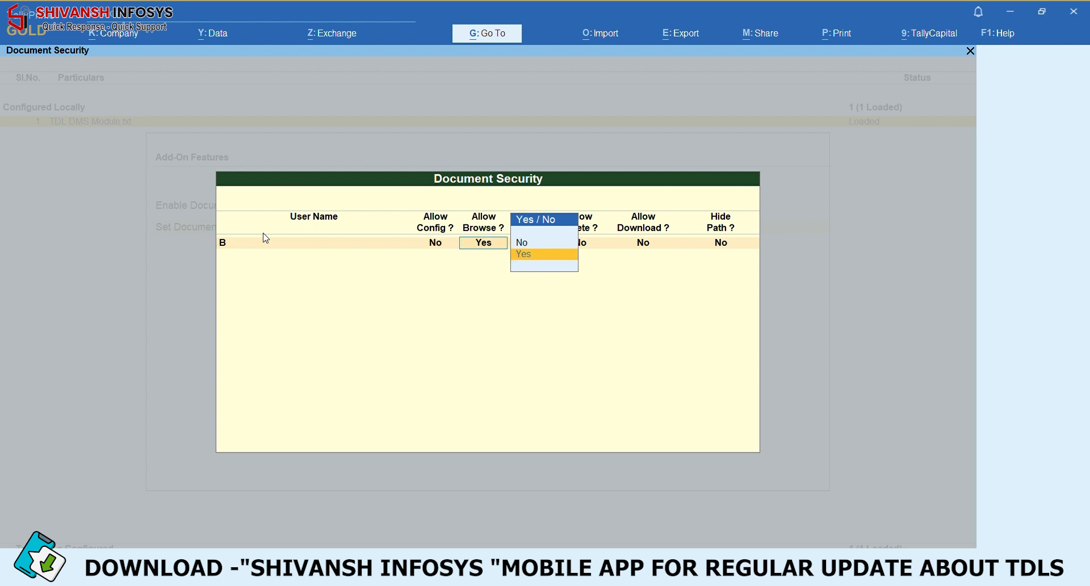
key("Return")
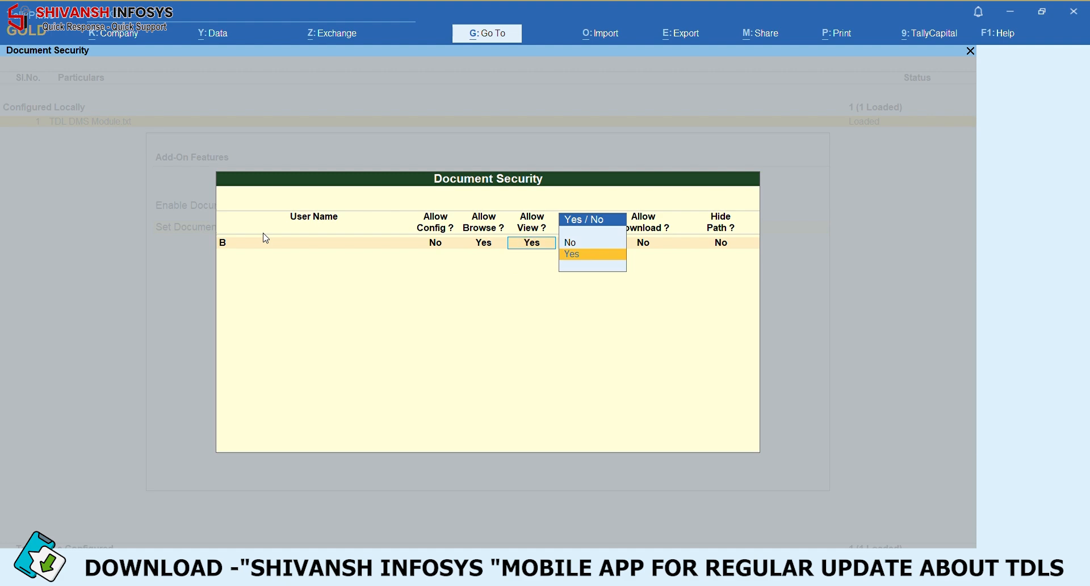
key("Return")
key("Return")
key("Return")
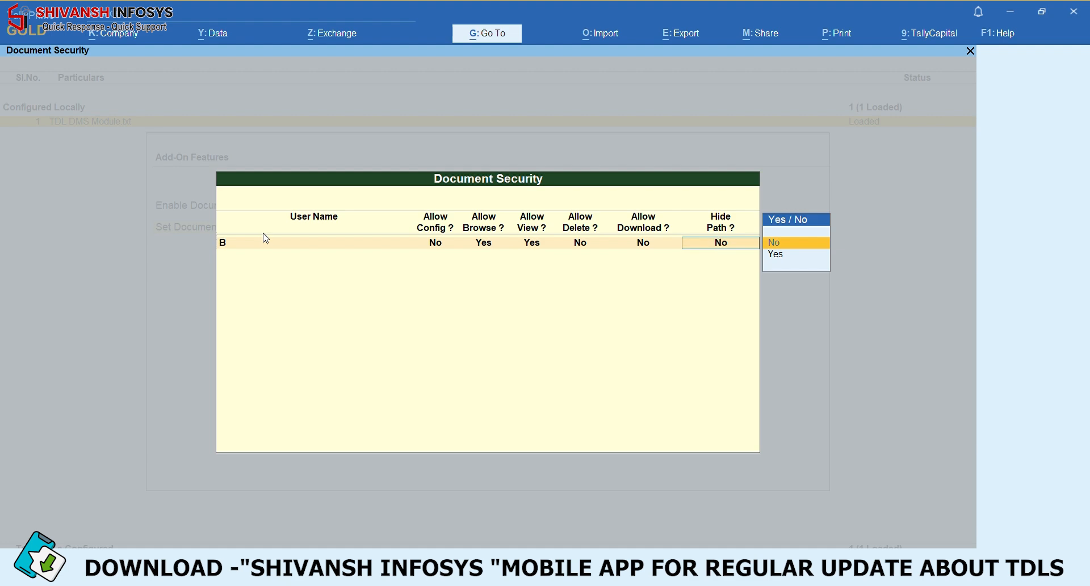
key("Return")
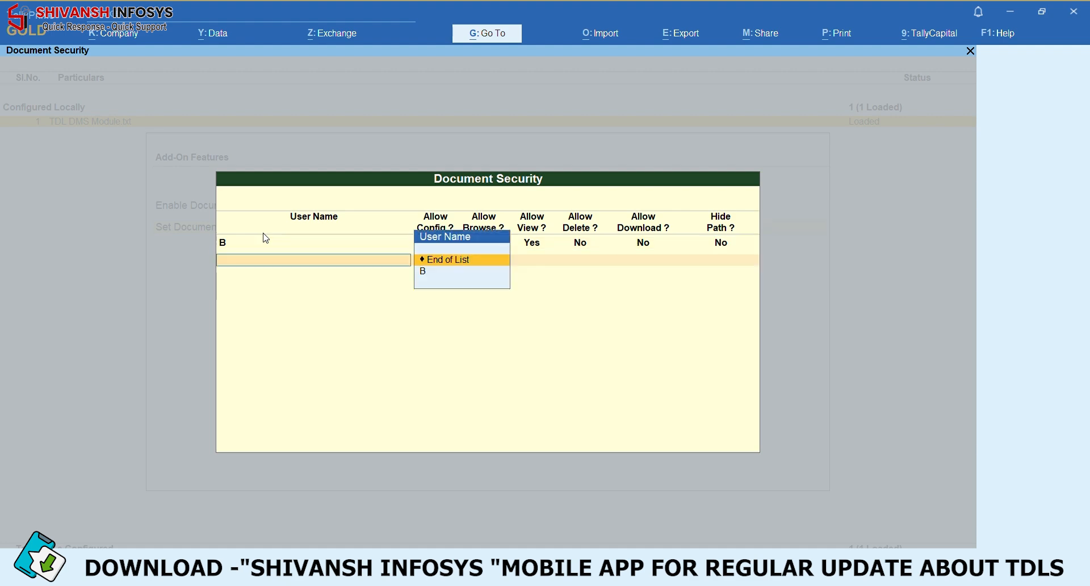
key("Return")
key("Return")
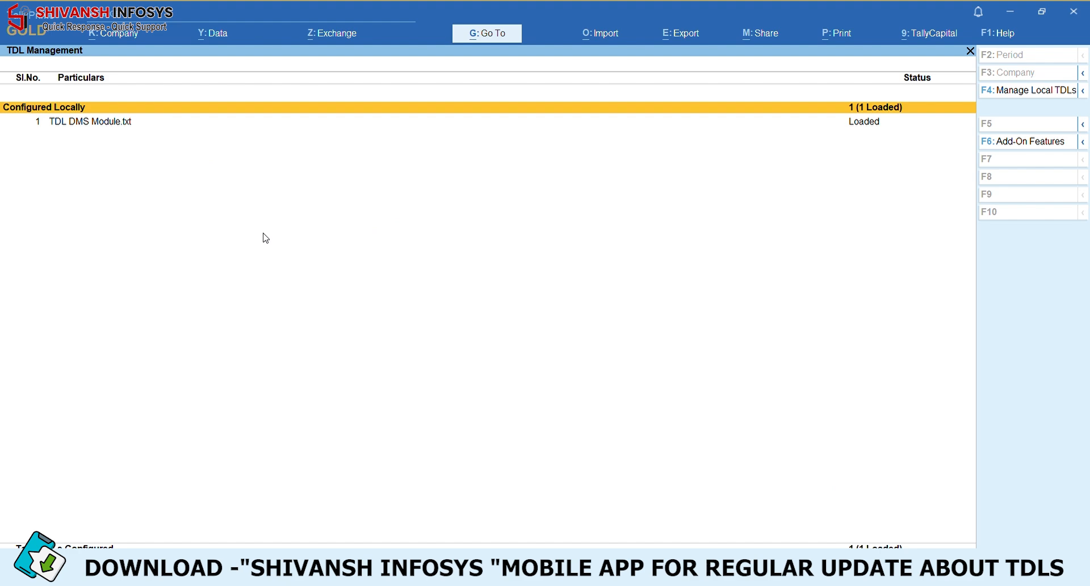
key("Escape")
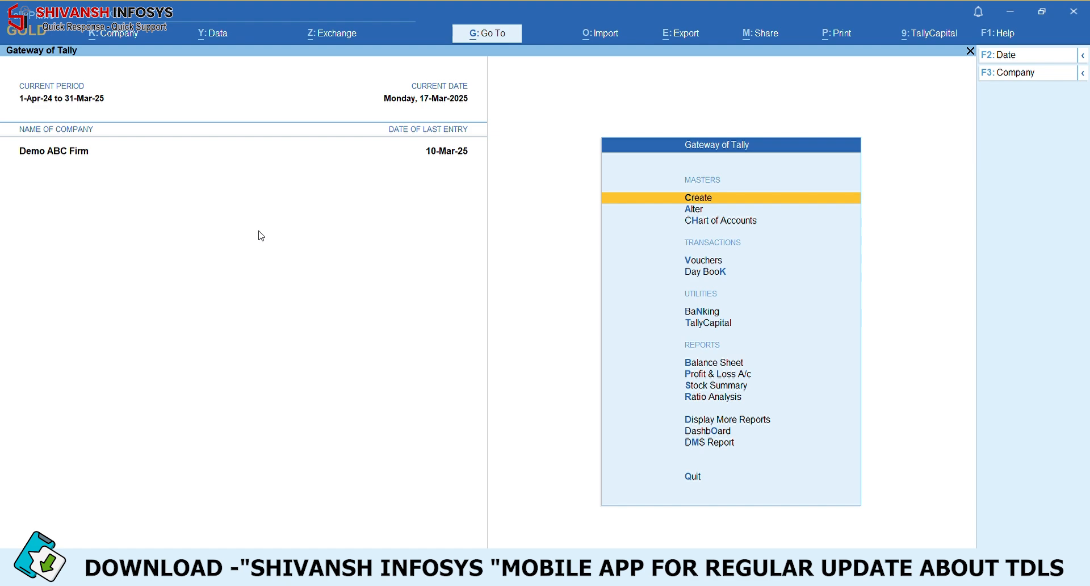
Open the Demo ABC Firm company for alteration and set Attach Documents to Yes.
left_click(124, 37)
key("Down")
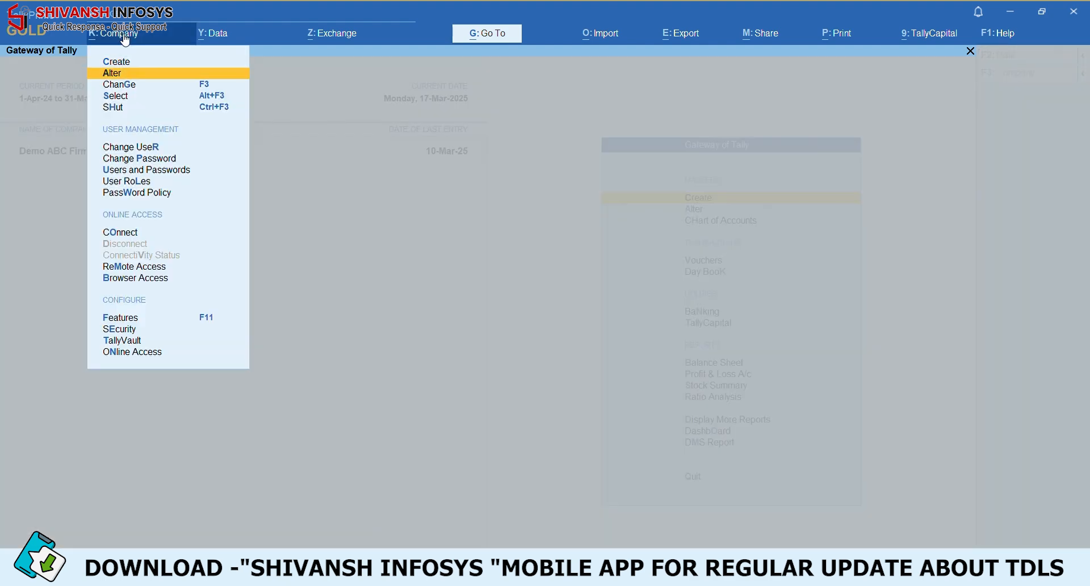
key("Return")
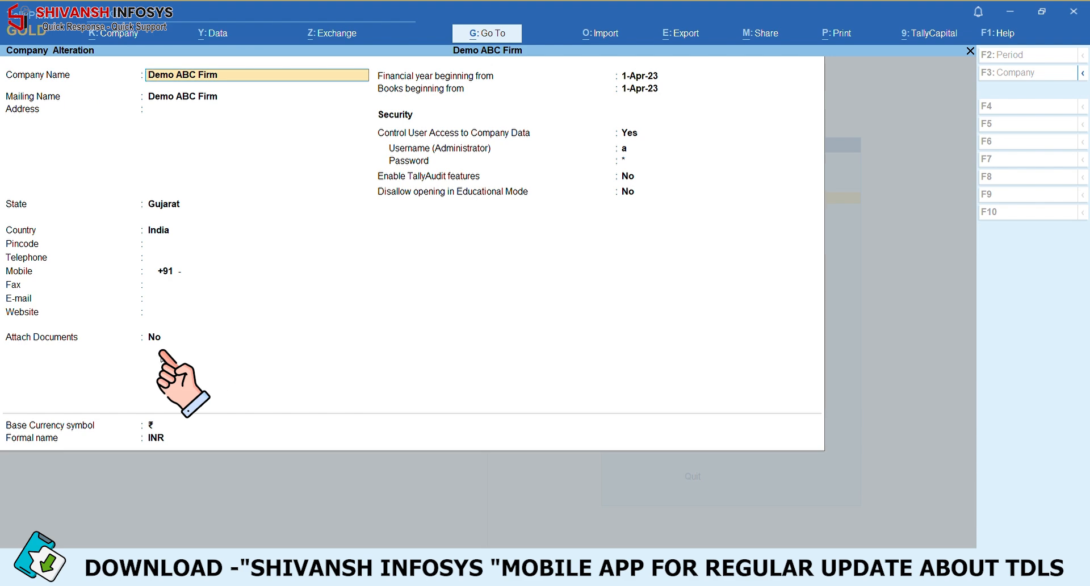
left_click(162, 341)
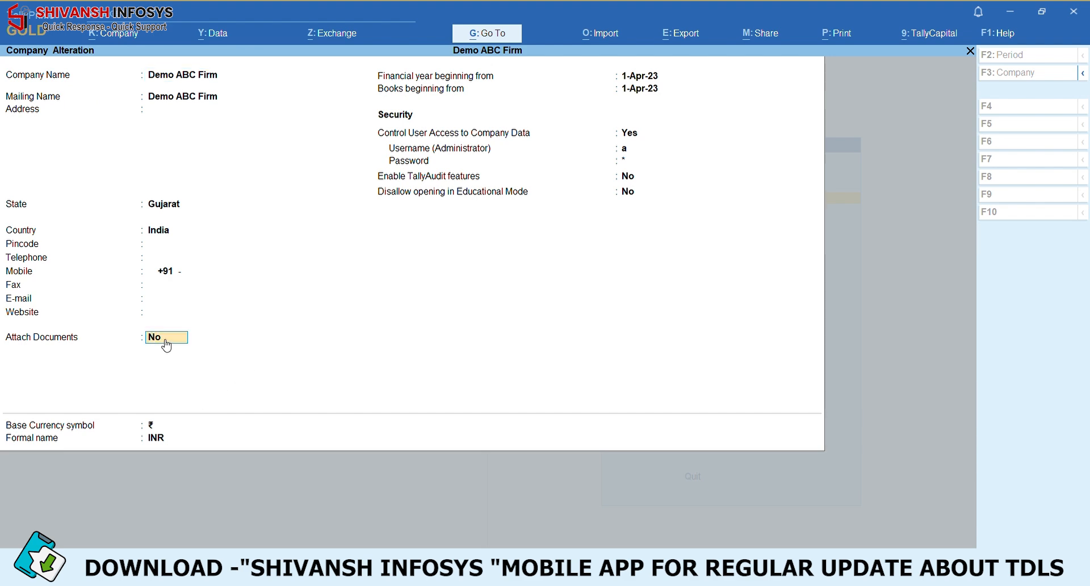
type("y")
key("Return")
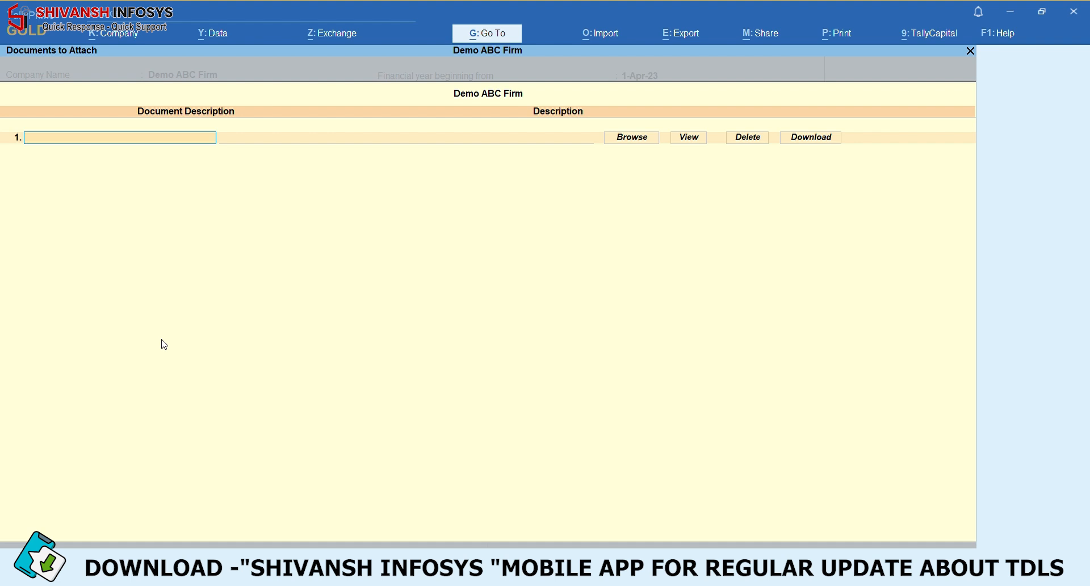
Add a company document described as GST Certificate and attach the file GST-Registration-Certificate.pdf to it.
type("GST Certificate")
key("Return")
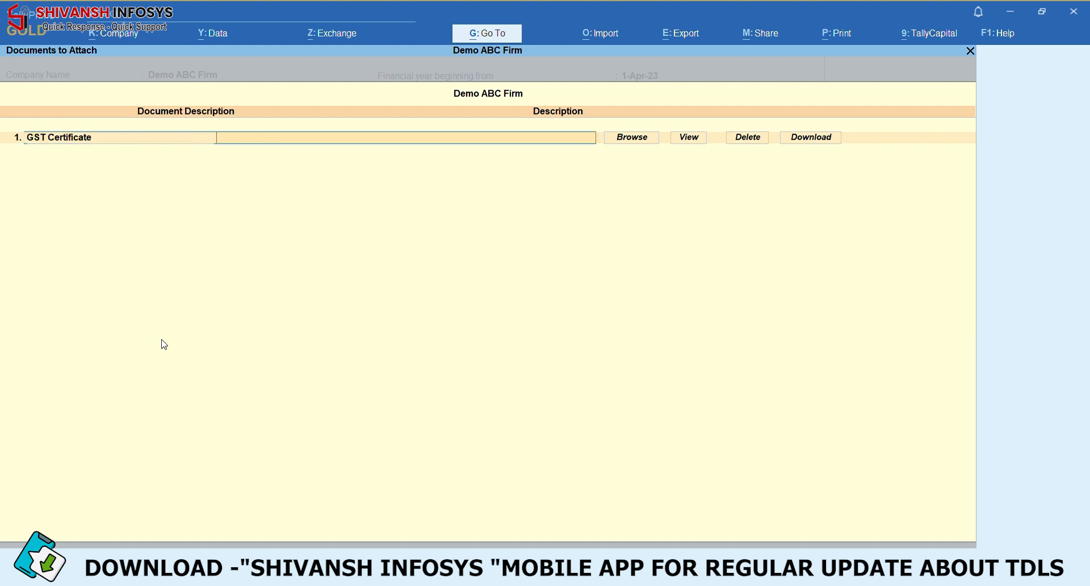
left_click(647, 146)
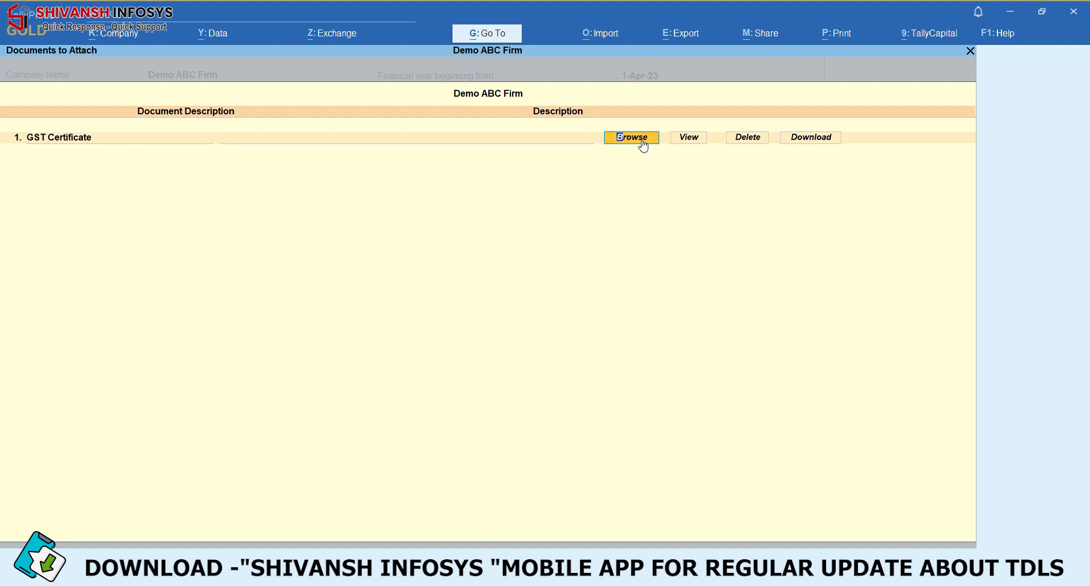
left_click(641, 143)
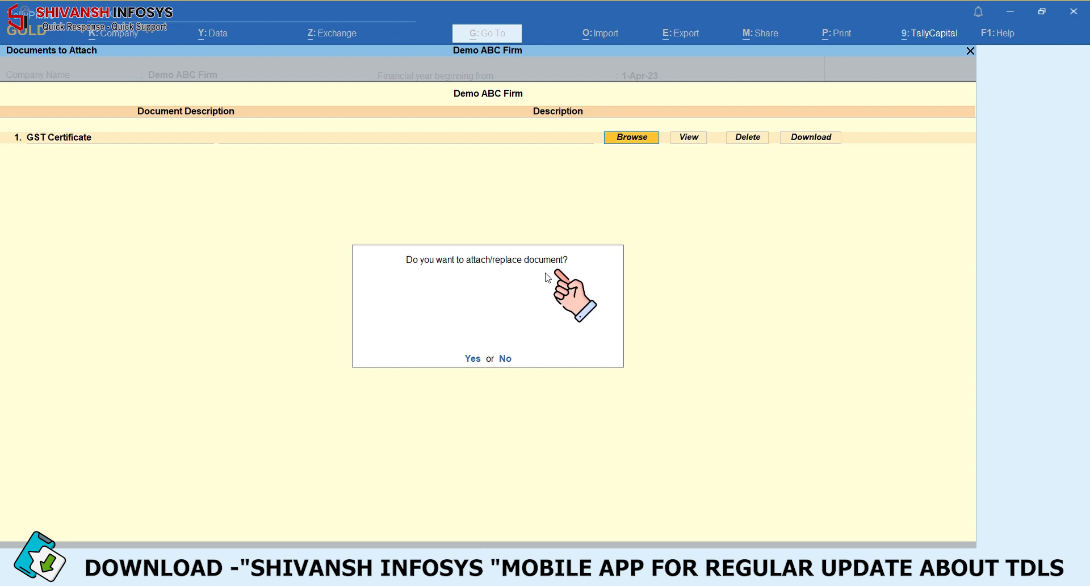
key("y")
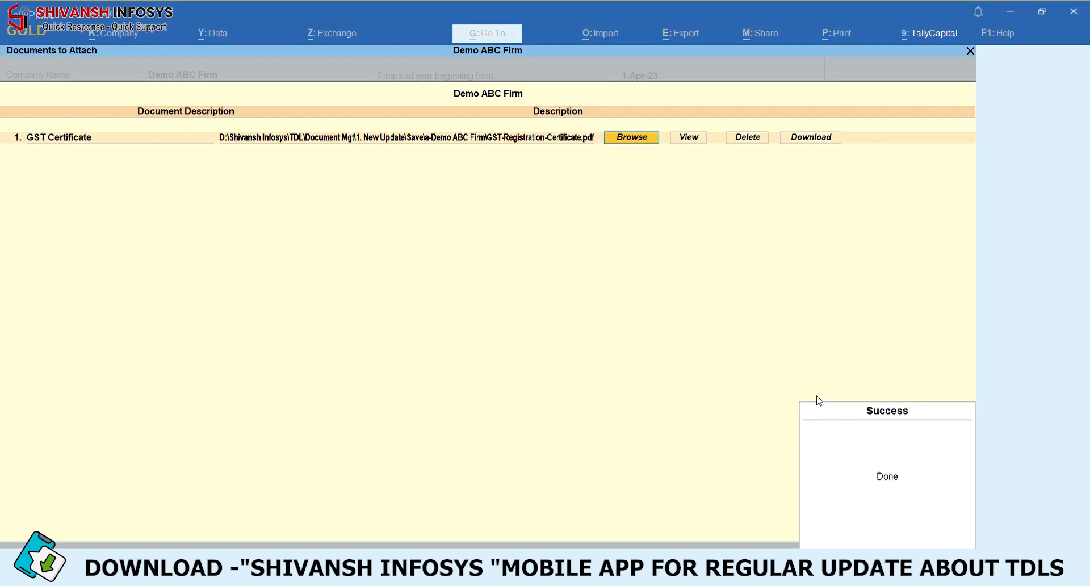
key("Return")
key("Return")
key("Return")
key("Return")
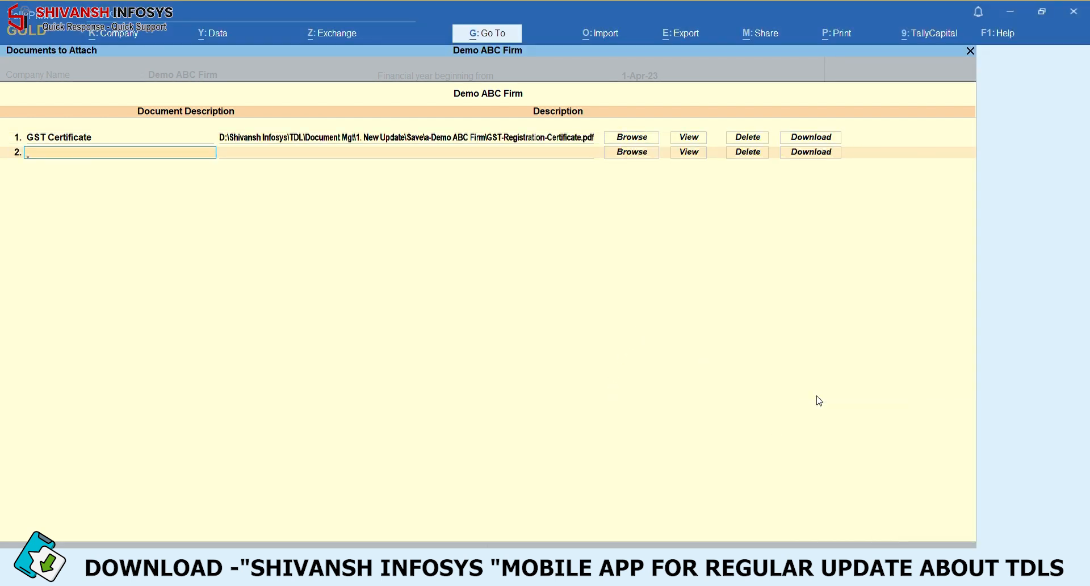
Add a second company document described as PAN and attach the file PAN.pdf to it.
type("PAN")
key("Return")
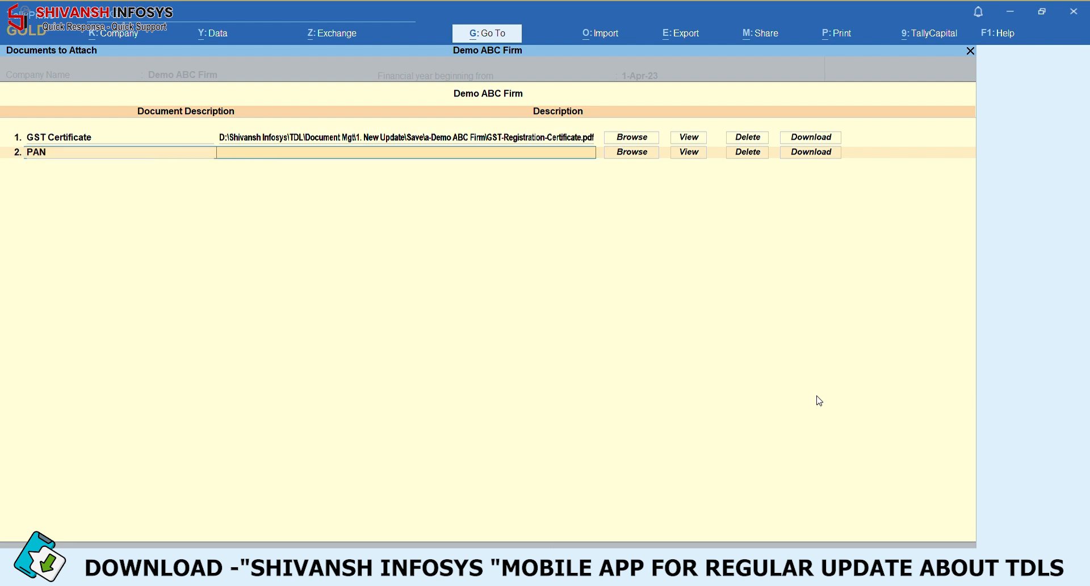
left_click(615, 154)
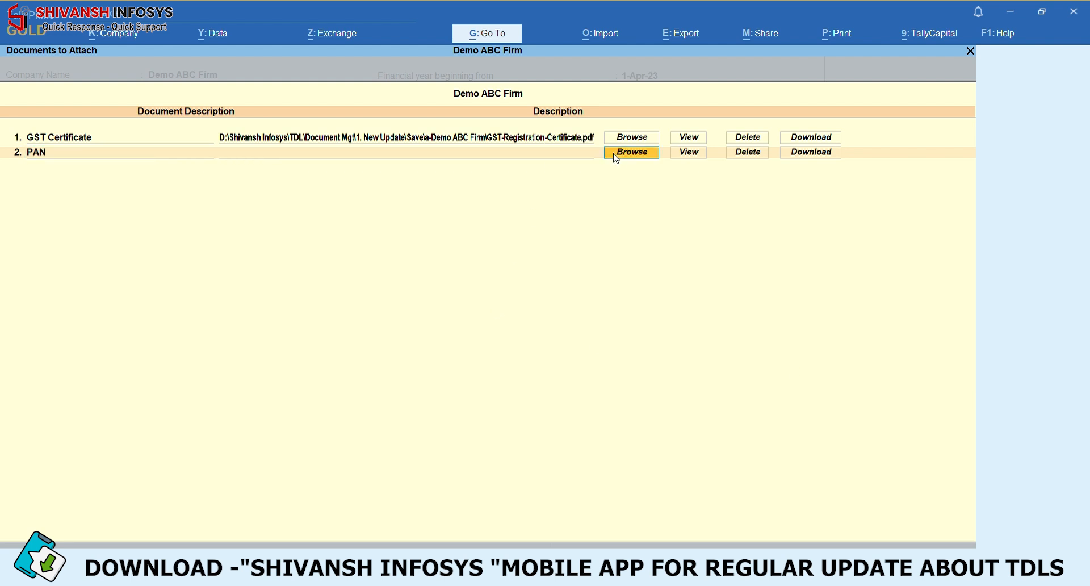
left_click(616, 155)
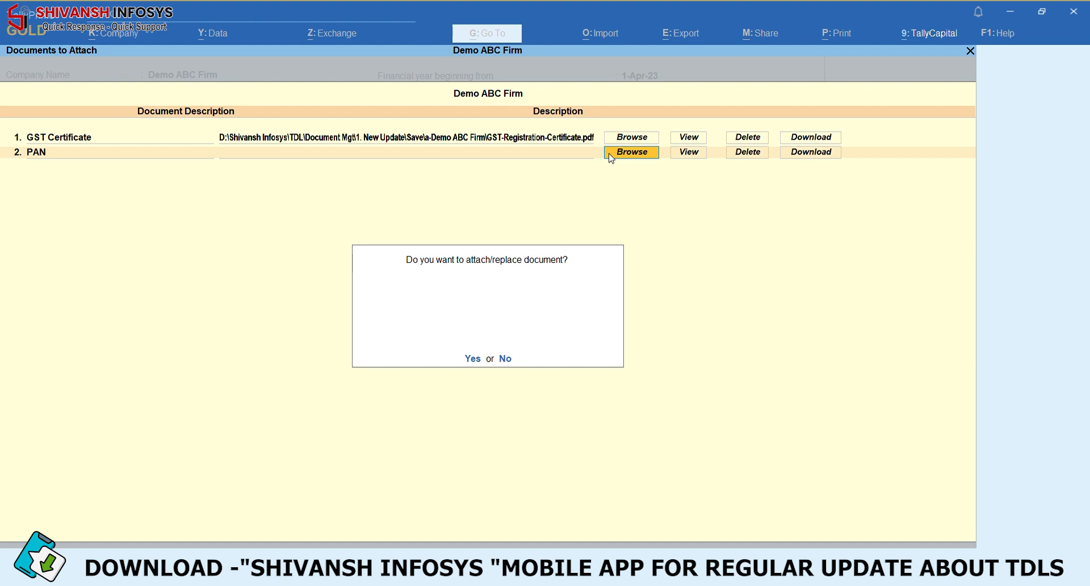
key("y")
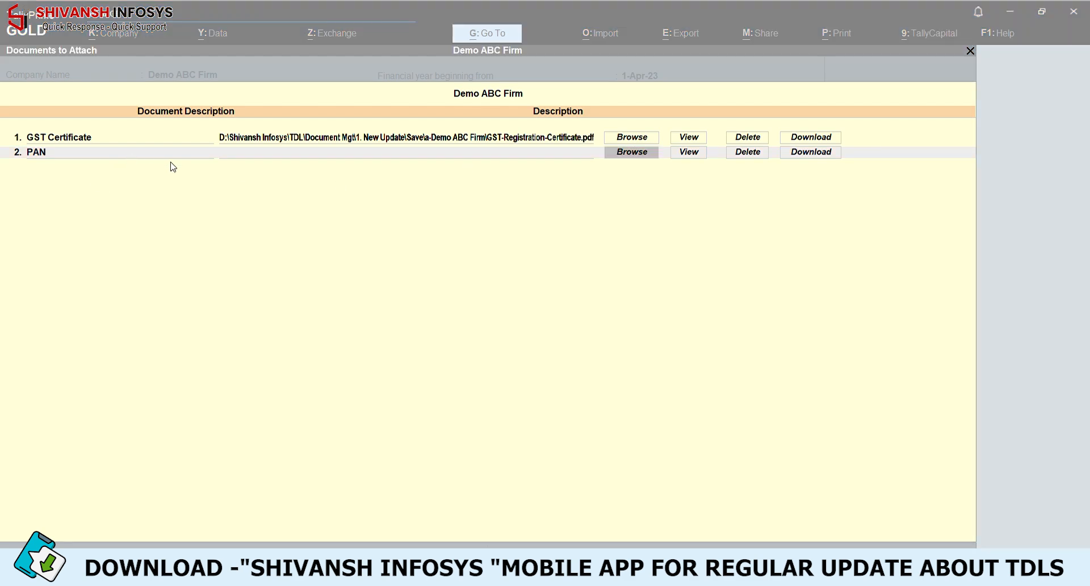
left_click(972, 568)
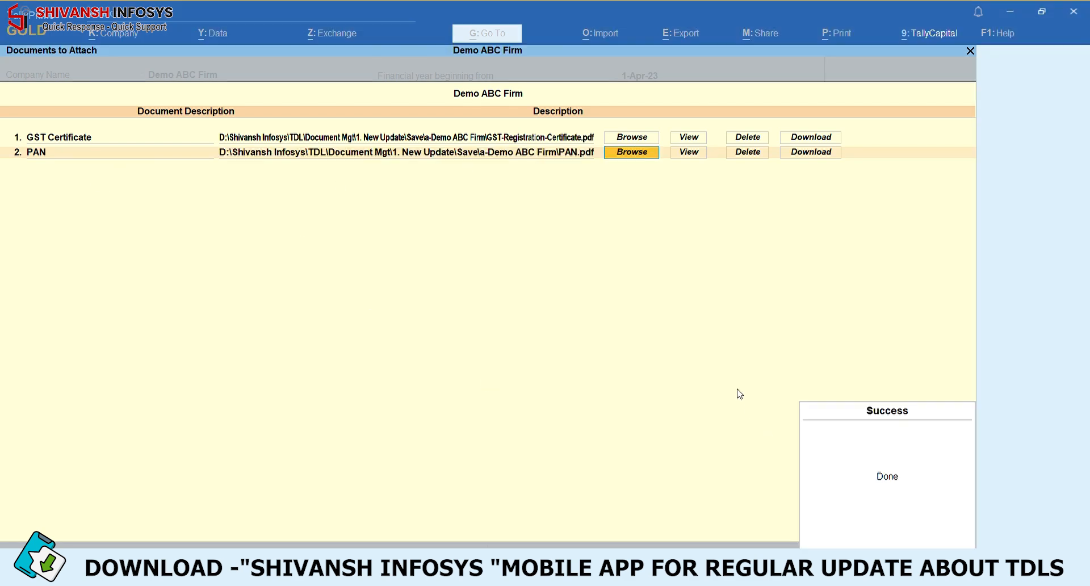
key("Return")
key("Return")
key("Return")
key("Return")
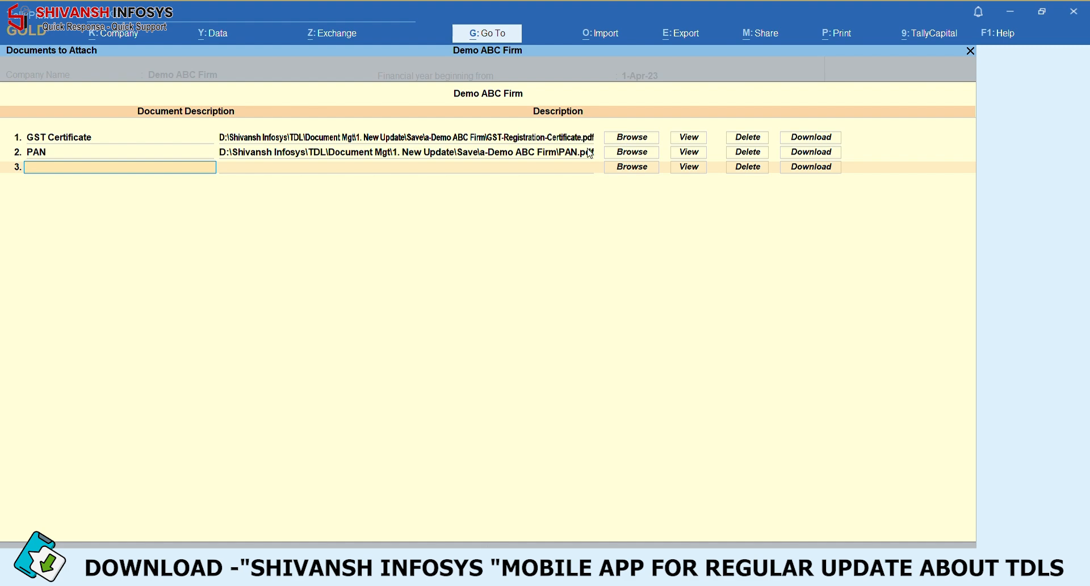
Replace the file attached to the PAN document entry with Logo Image.jpg.
key("Up")
key("Up")
key("Up")
key("Up")
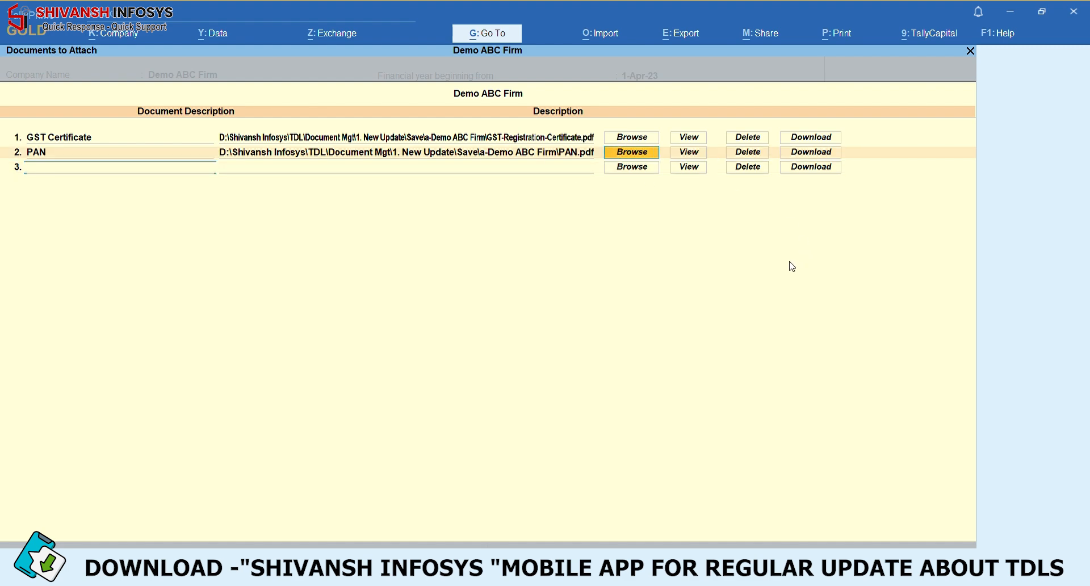
left_click(627, 157)
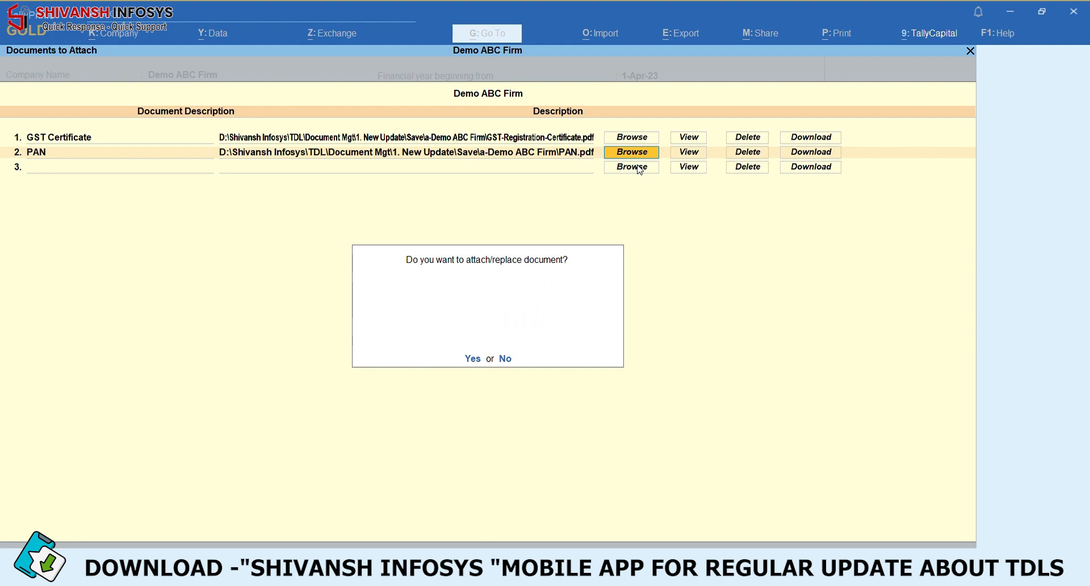
key("y")
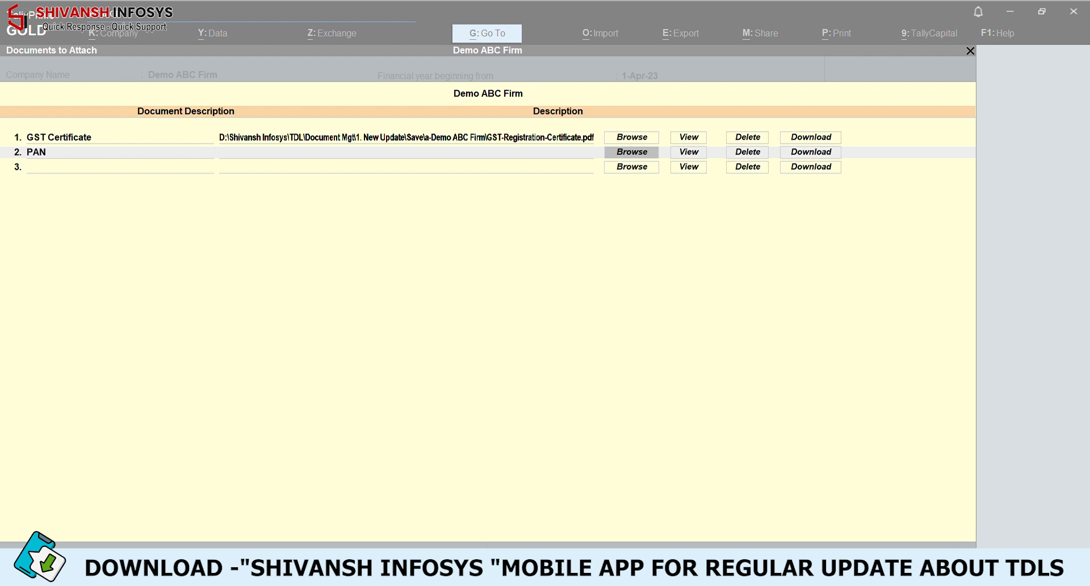
left_click(739, 441)
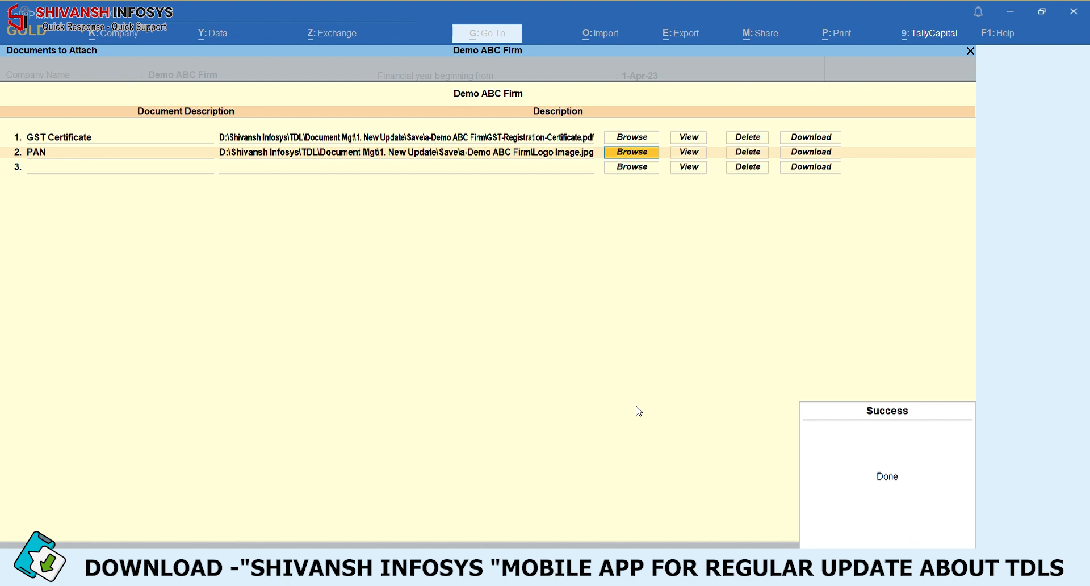
key("Return")
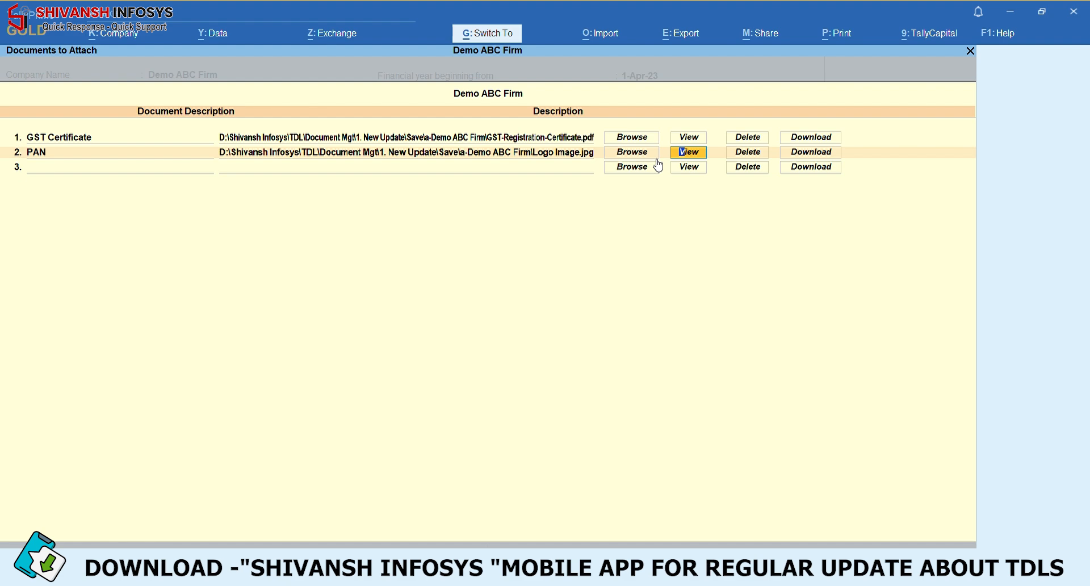
Save the attached documents list and the altered company details, returning to the Gateway of Tally.
key("ctrl+a")
key("ctrl+a")
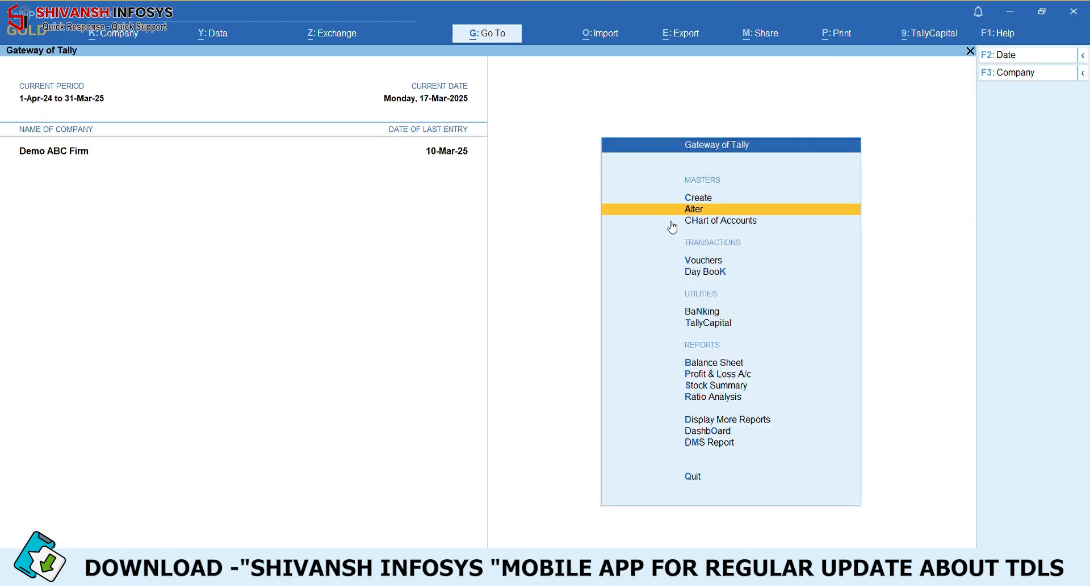
key("Up")
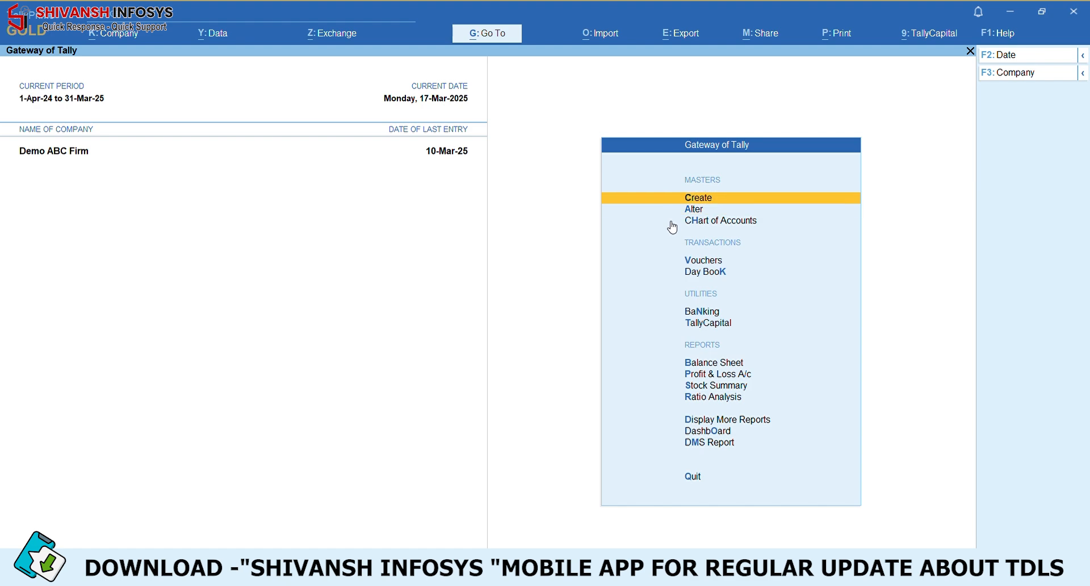
Open the Sundry Creditors group for alteration, set attaching documents to its ledgers to Yes, and save the group.
key("Down")
key("Return")
key("Return")
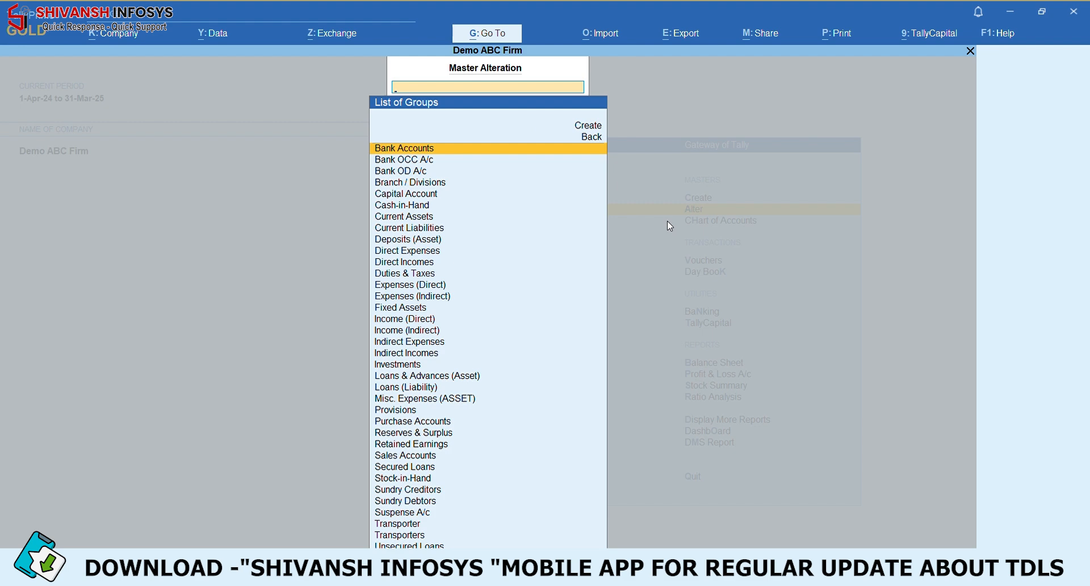
type("Cre")
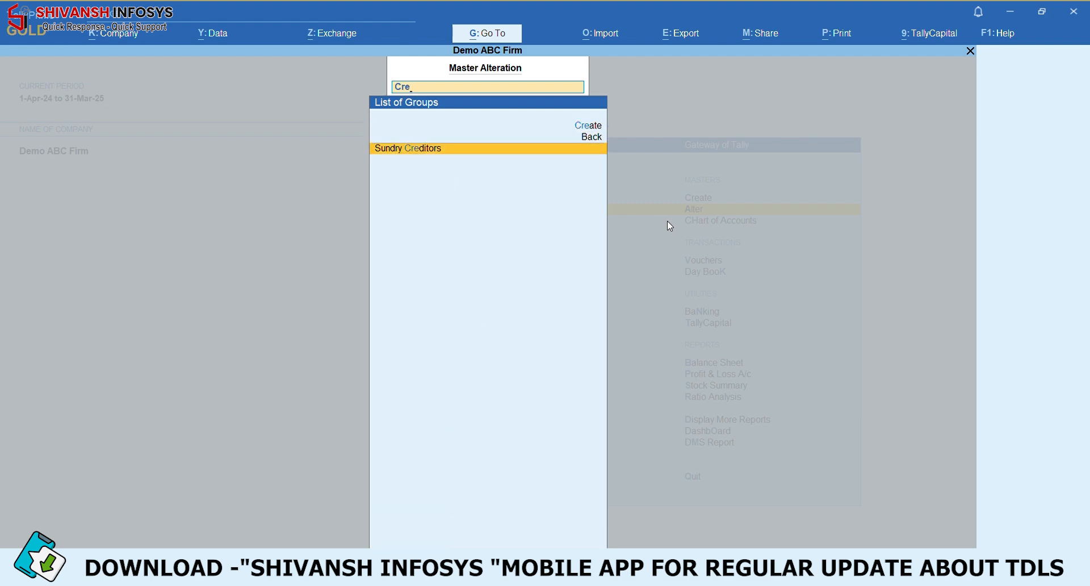
key("Return")
left_click(279, 272)
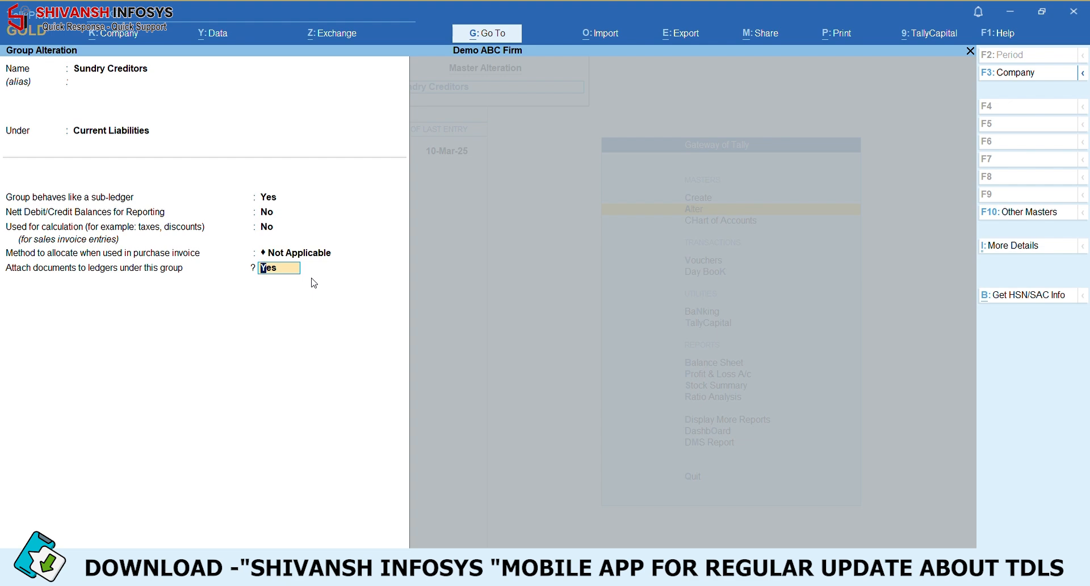
key("Return")
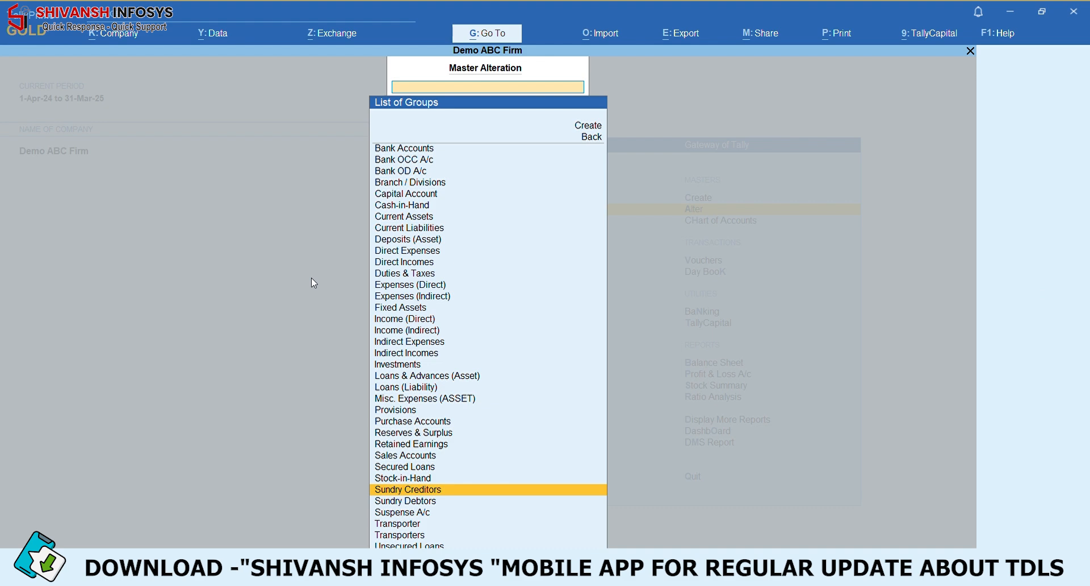
Open the Sundry Debtors group for alteration, keep attaching documents to its ledgers at Yes, and save the group.
type("Deb")
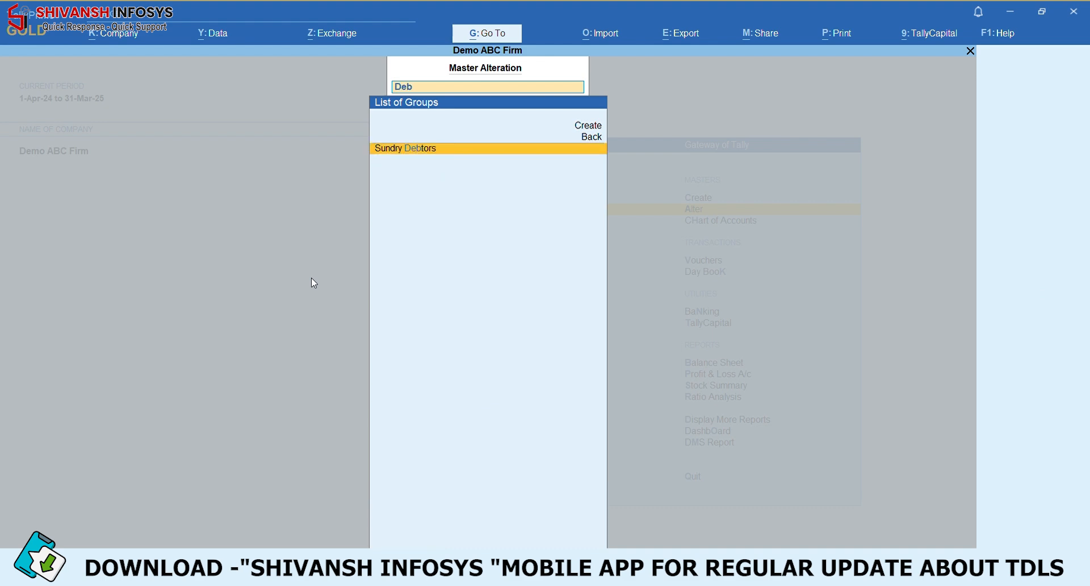
key("Return")
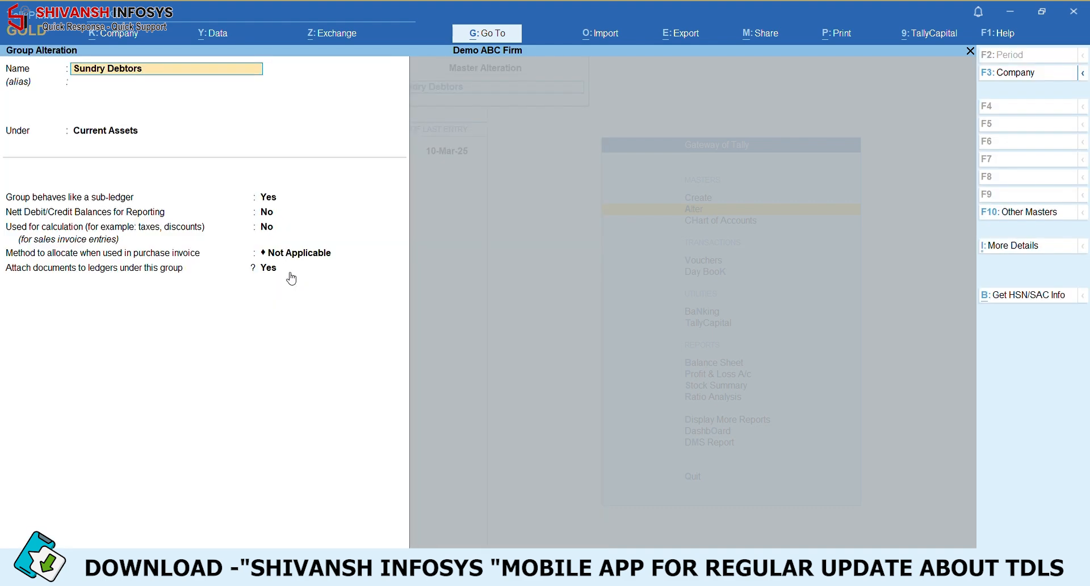
left_click(291, 275)
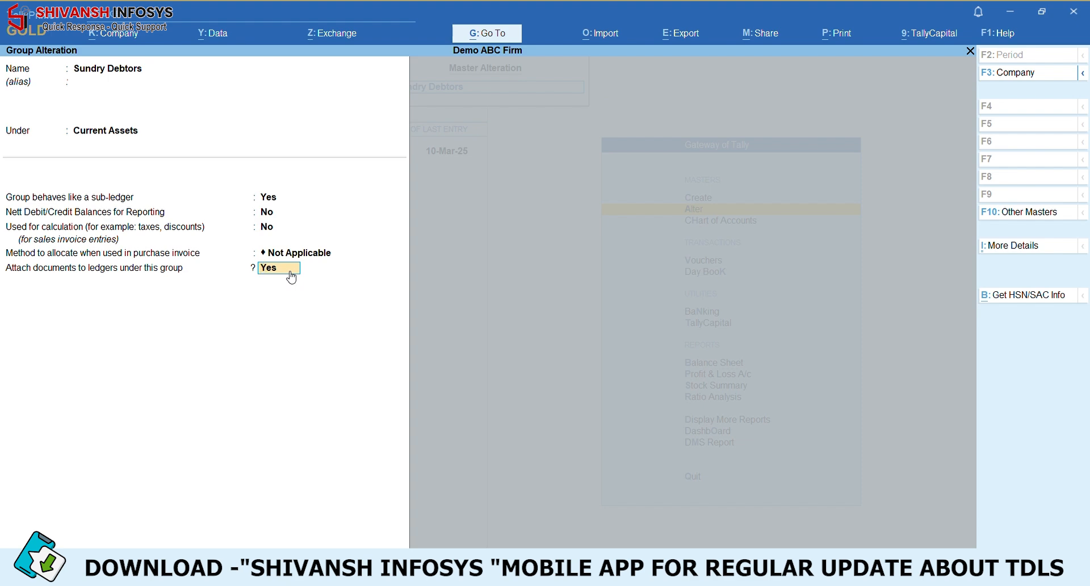
key("ctrl")
key("ctrl+a")
Check the option to attach documents to ledgers in the Loans (Liability) group, then leave the group without changing it.
key("Up")
key("Up")
key("Up")
key("Up")
key("Up")
key("Up")
key("Up")
key("Up")
key("Up")
key("Up")
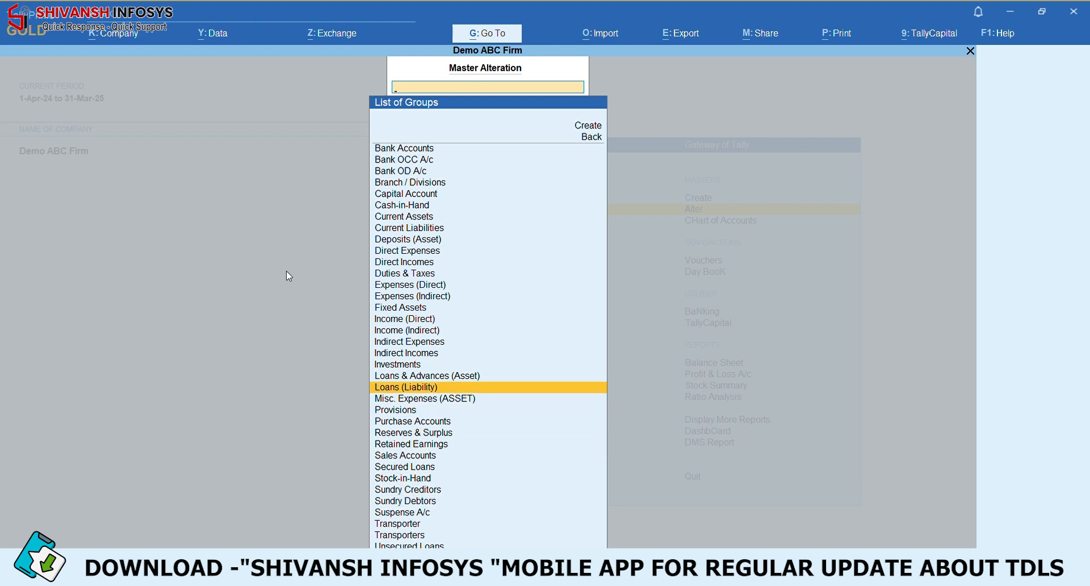
key("Return")
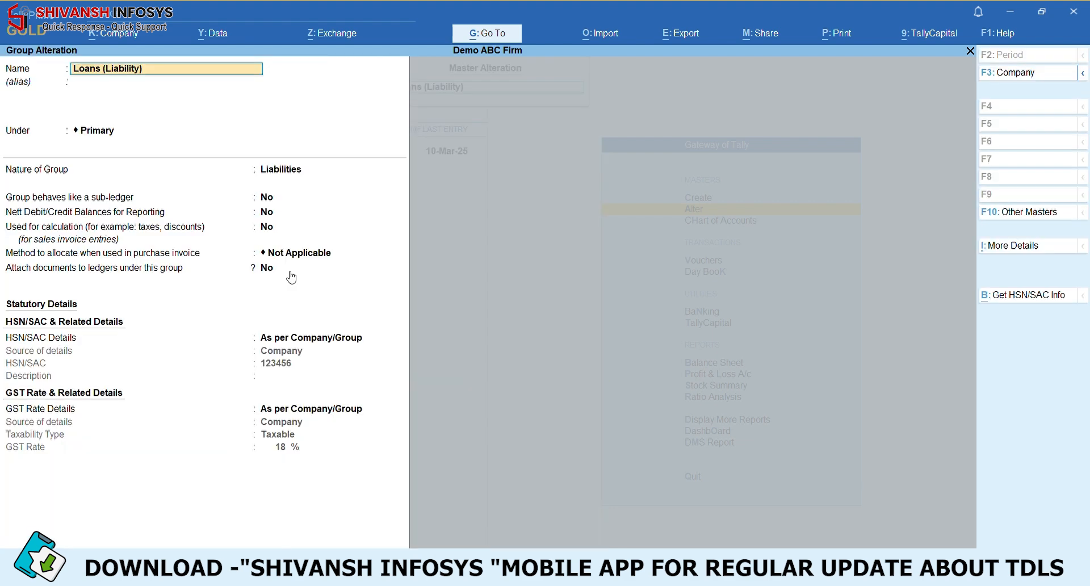
left_click(283, 275)
key("Escape")
key("Escape")
key("Return")
key("Escape")
key("F1")
key("Escape")
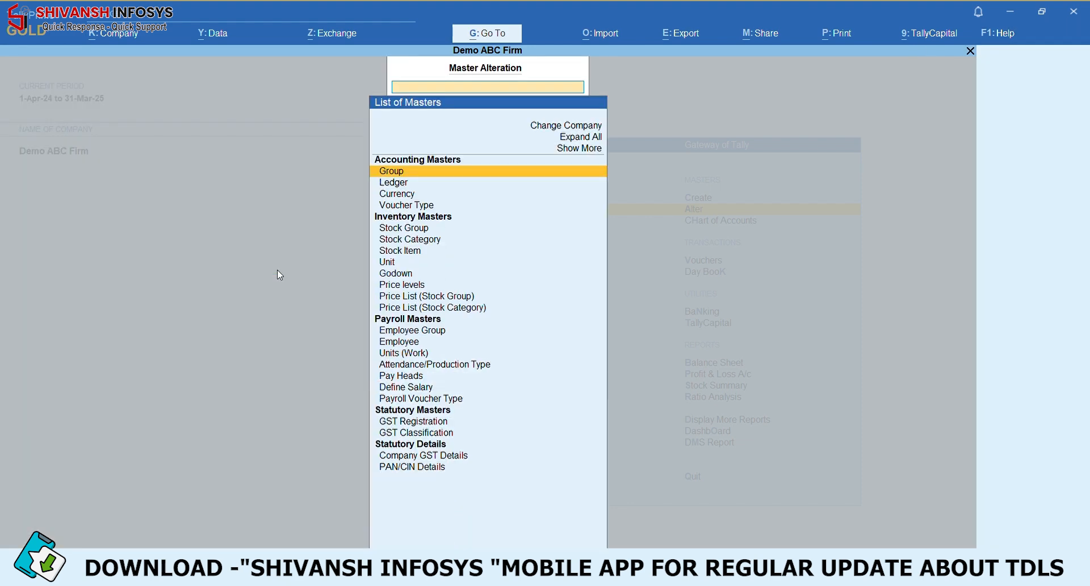
Open the AEGIS INFOWARE PVT.LTD ledger, review its attached documents list with Attach Documents set to Yes, and save the ledger.
key("Escape")
key("Return")
key("Down")
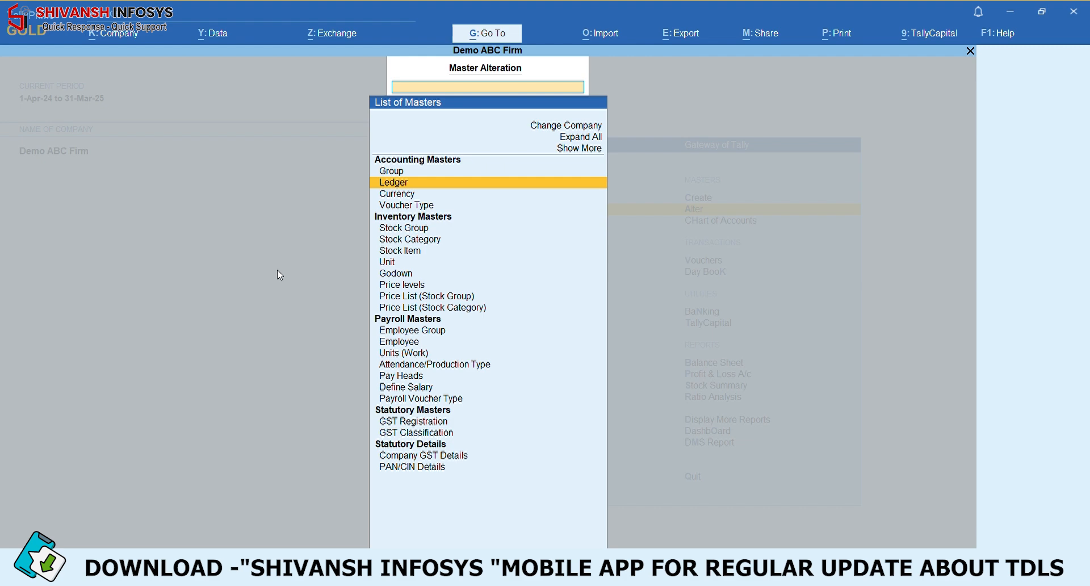
key("Return")
key("Return")
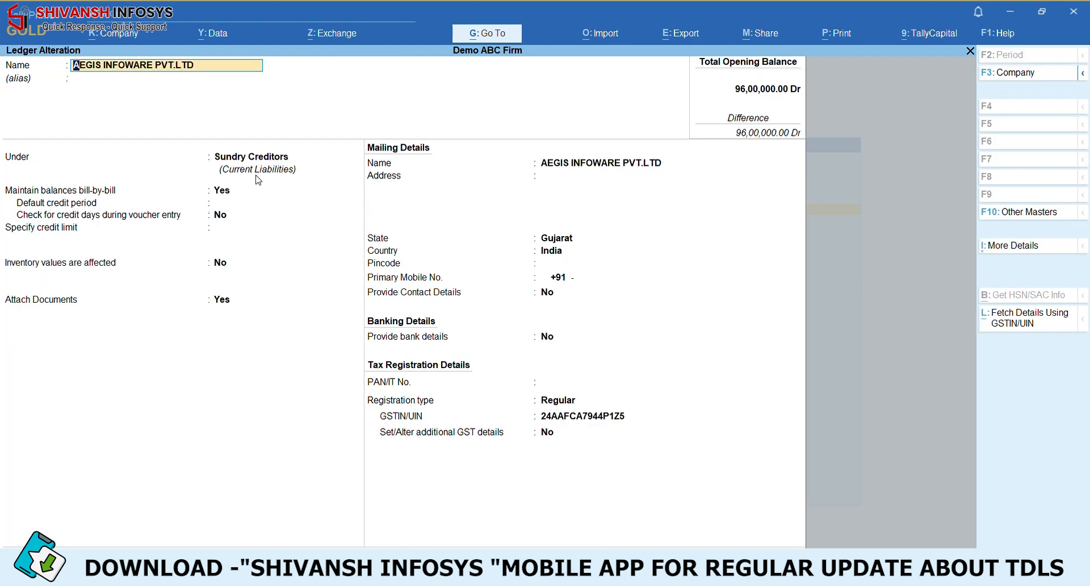
left_click(265, 160)
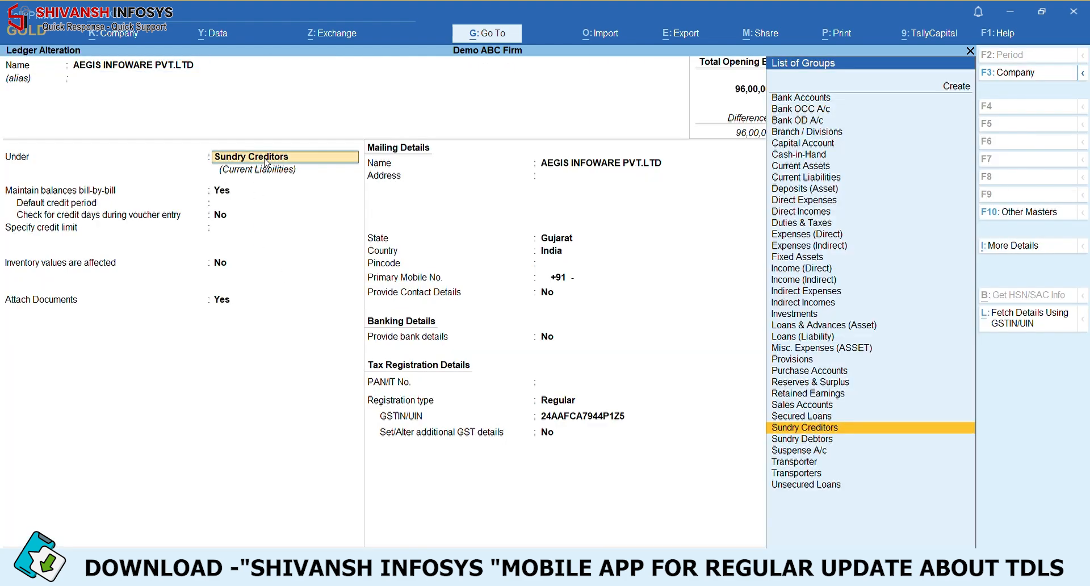
left_click(228, 303)
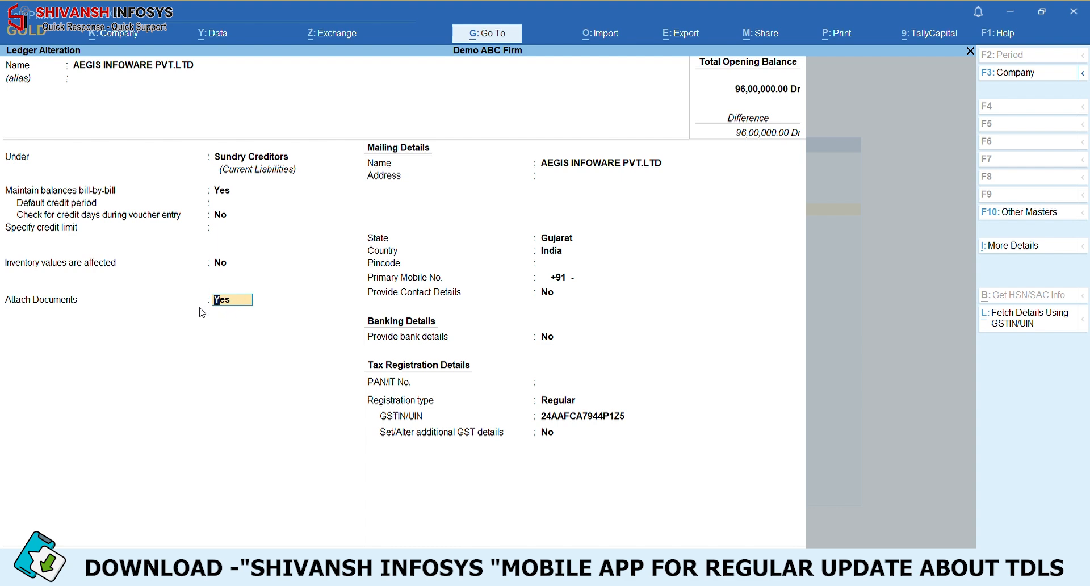
key("Return")
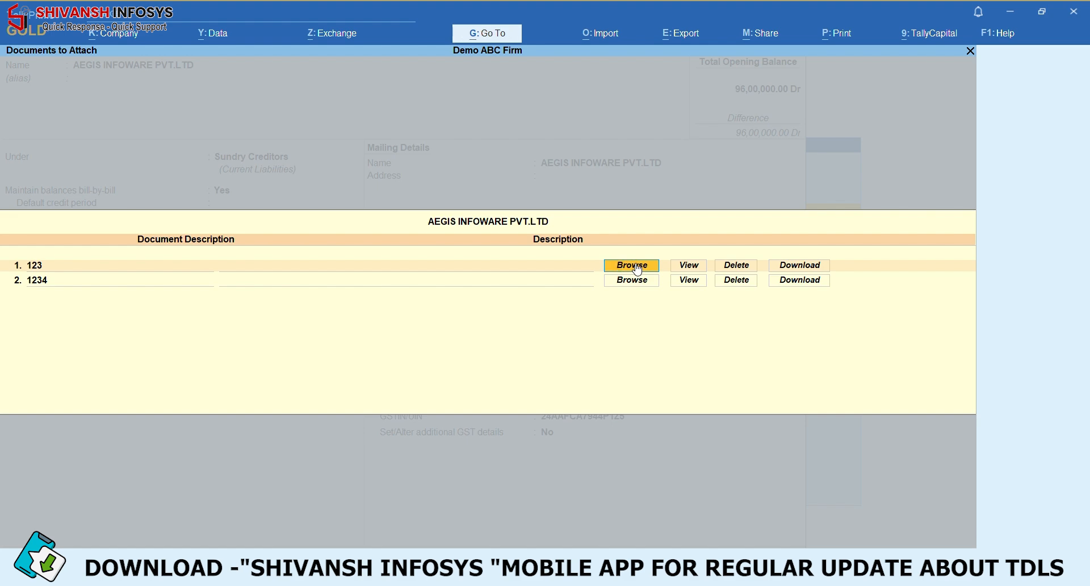
key("Escape")
key("ctrl+a")
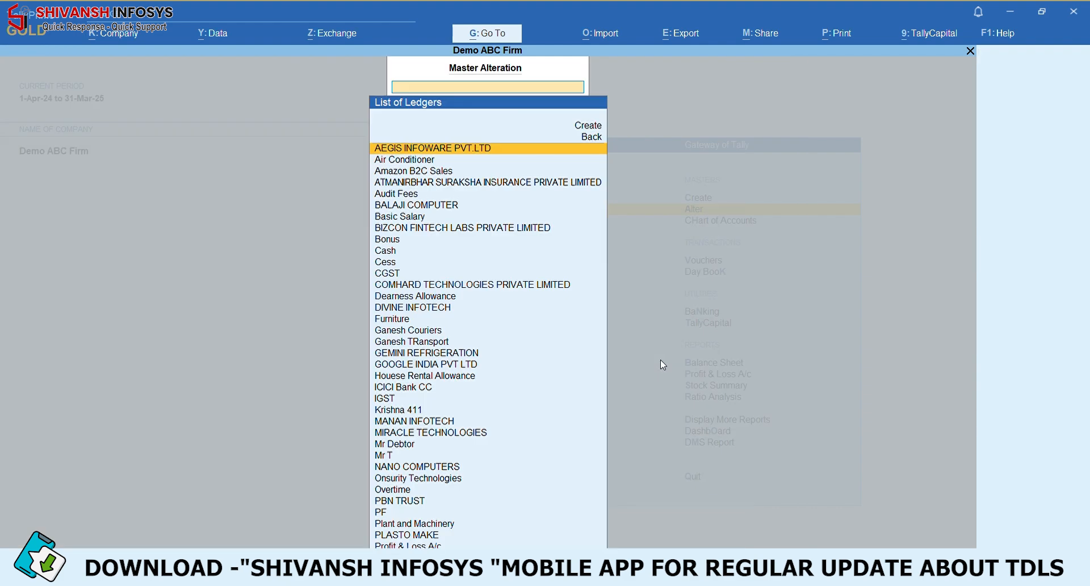
Open the Sales voucher type and check its options for attaching documents in vouchers, then exit without changes.
key("Escape")
key("Down")
key("Down")
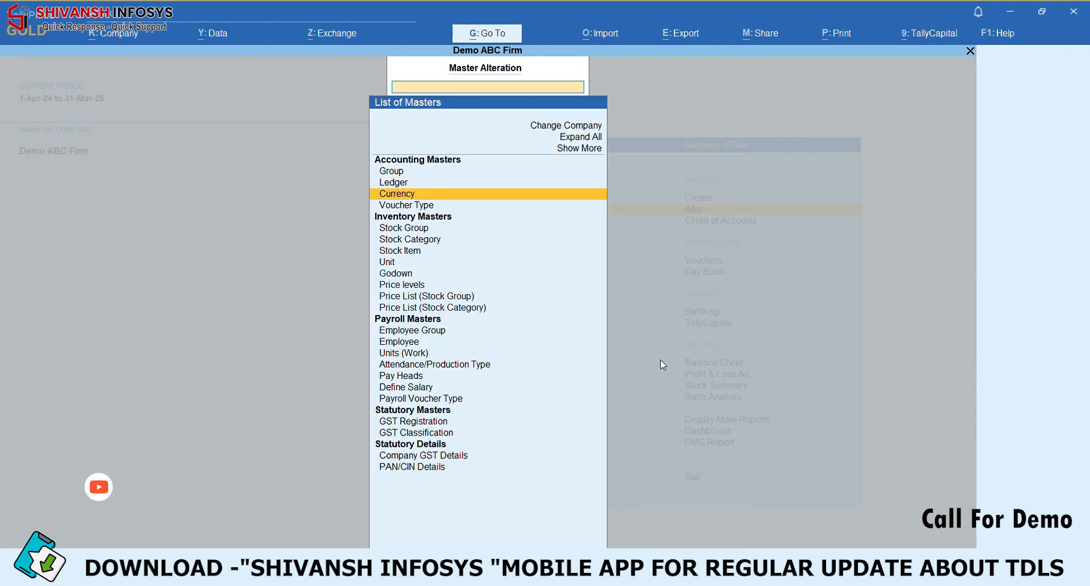
key("Return")
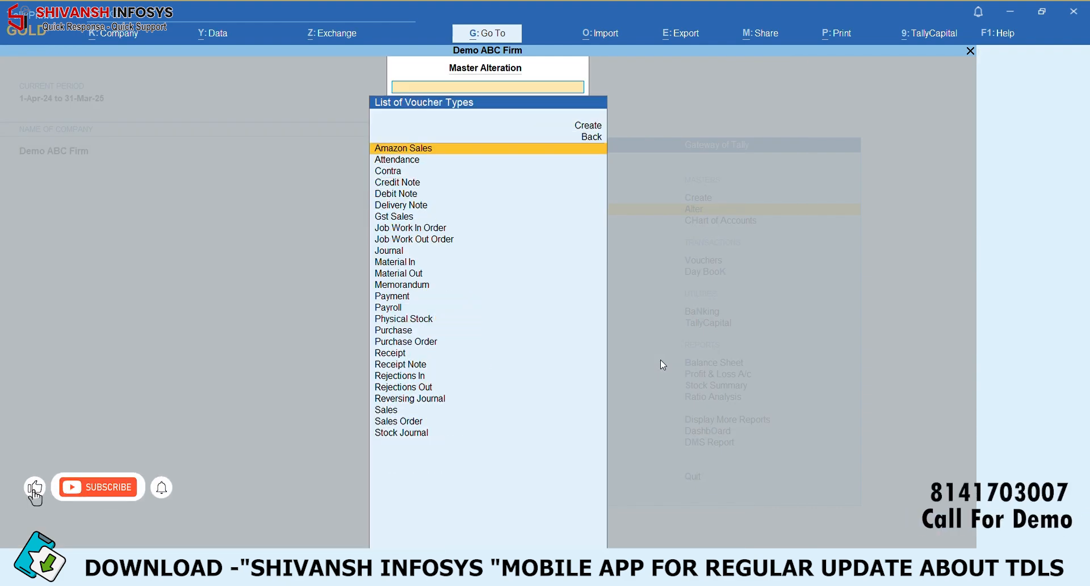
type("Sal")
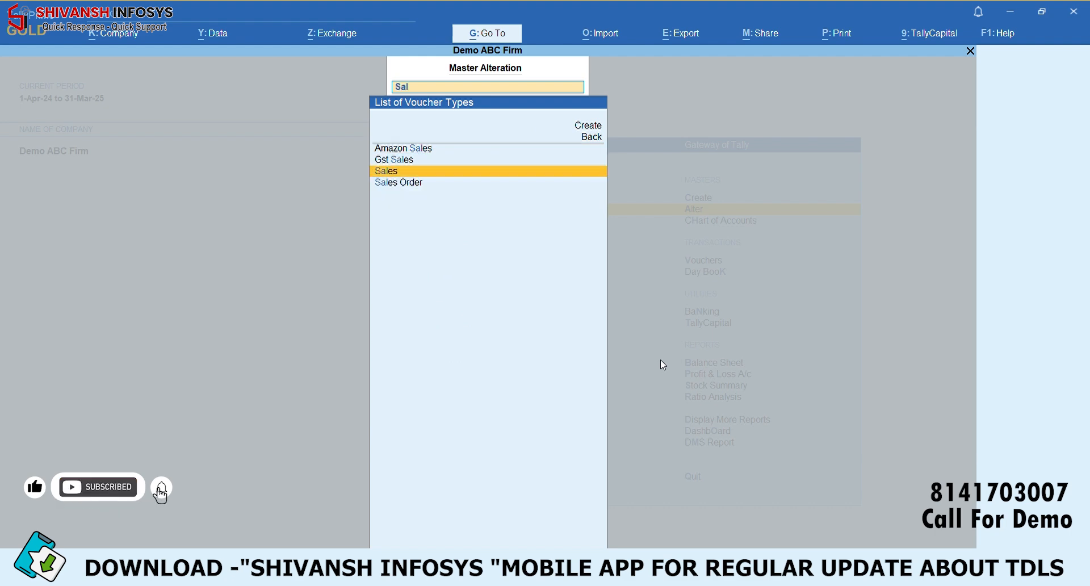
key("Return")
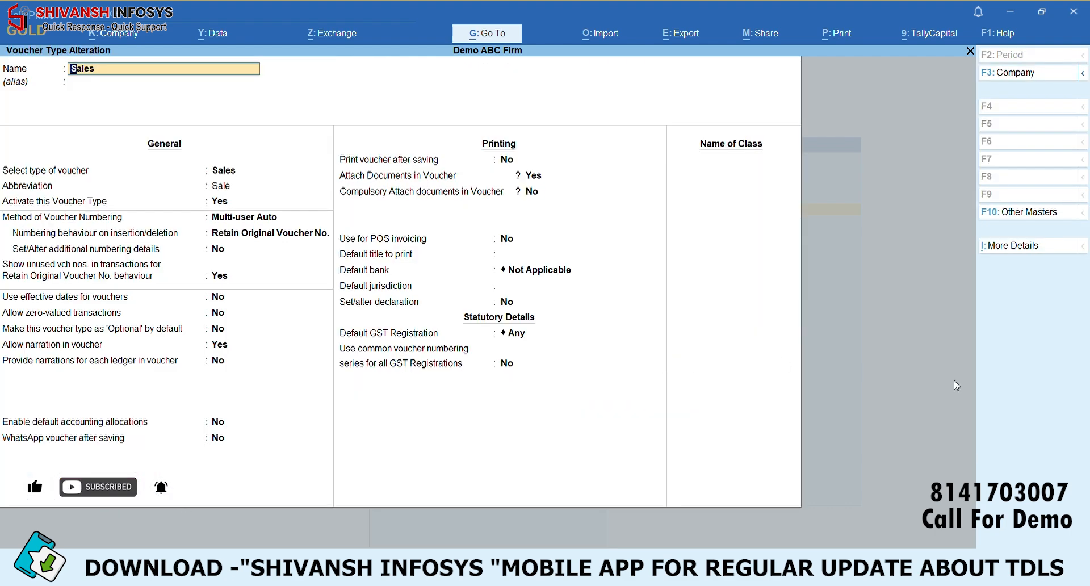
left_click(540, 178)
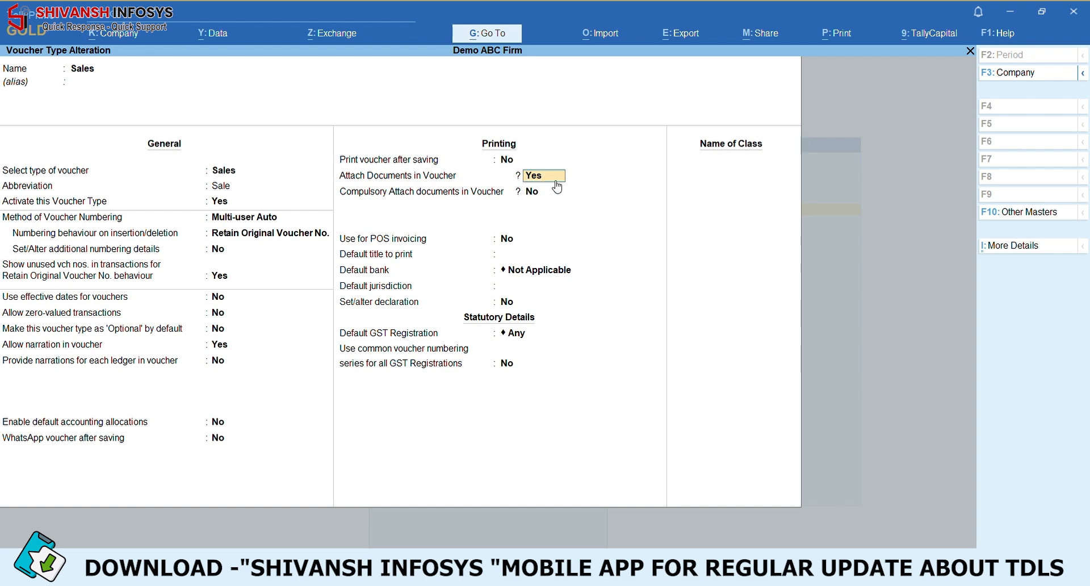
key("ctrl+q")
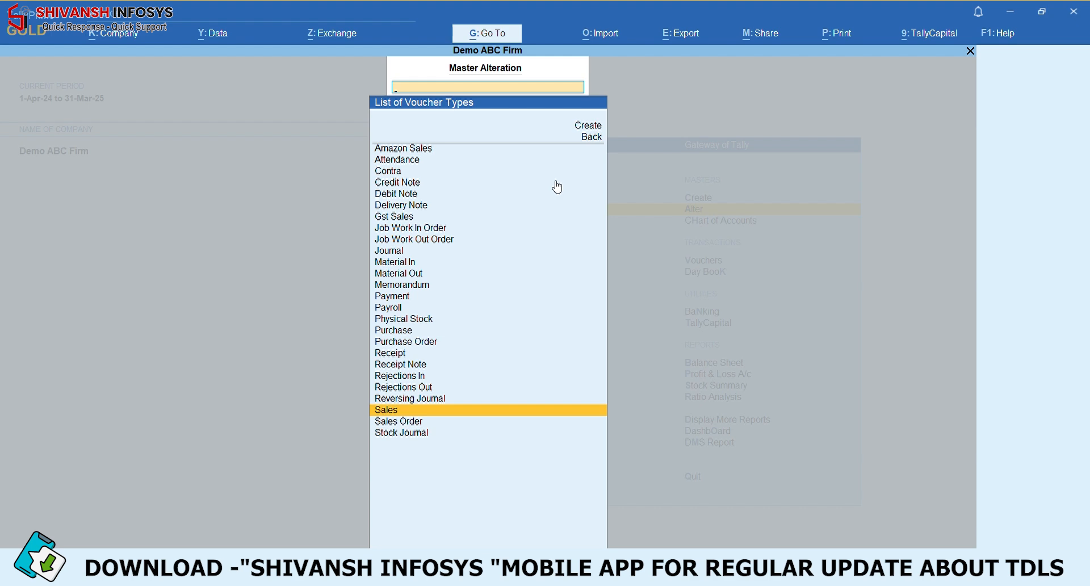
Check the option to attach documents in vouchers for the Purchase voucher type, then exit without changes.
type("p")
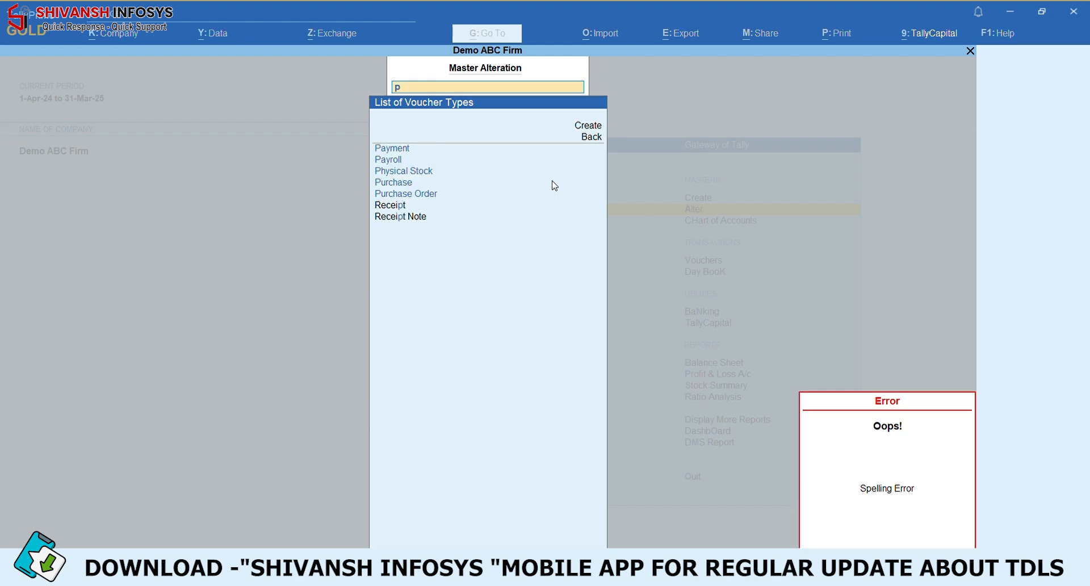
type("u")
key("Return")
left_click(534, 175)
key("ctrl+q")
Check the option to attach documents in vouchers for the Journal voucher type and go back to the list of masters.
type("jou")
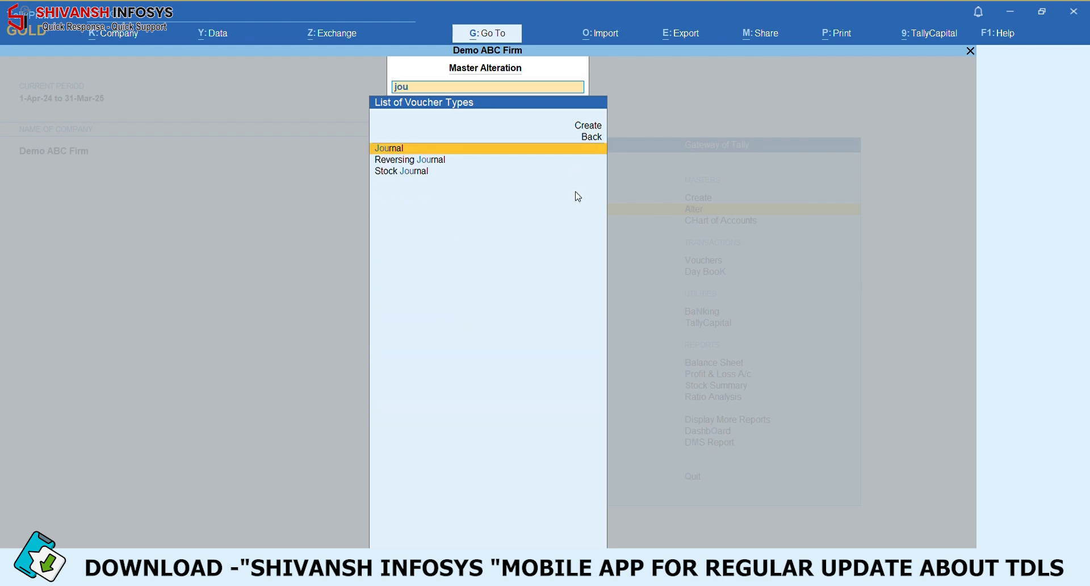
key("Return")
left_click(534, 175)
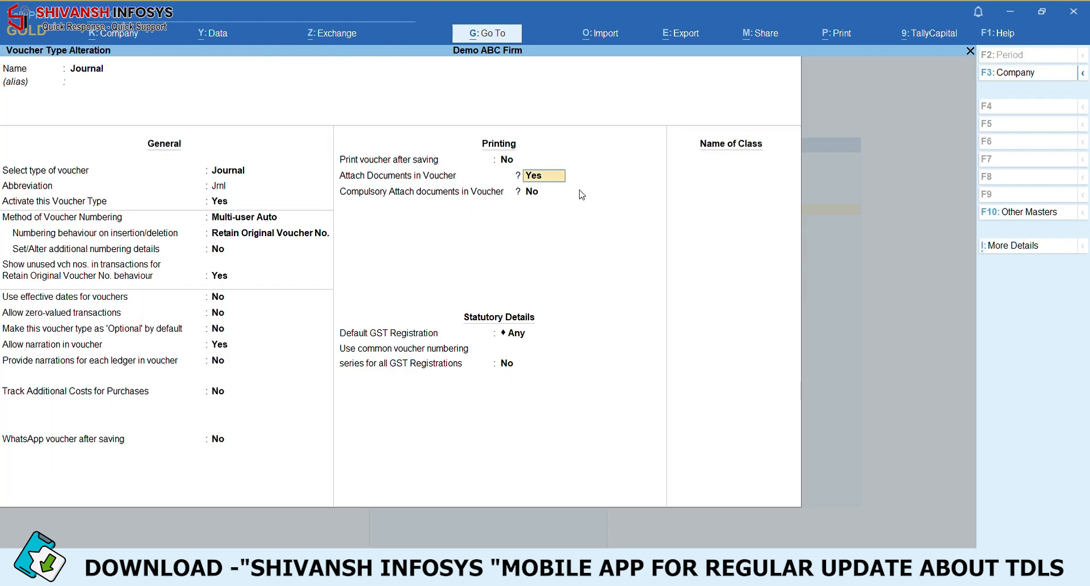
key("ctrl+q")
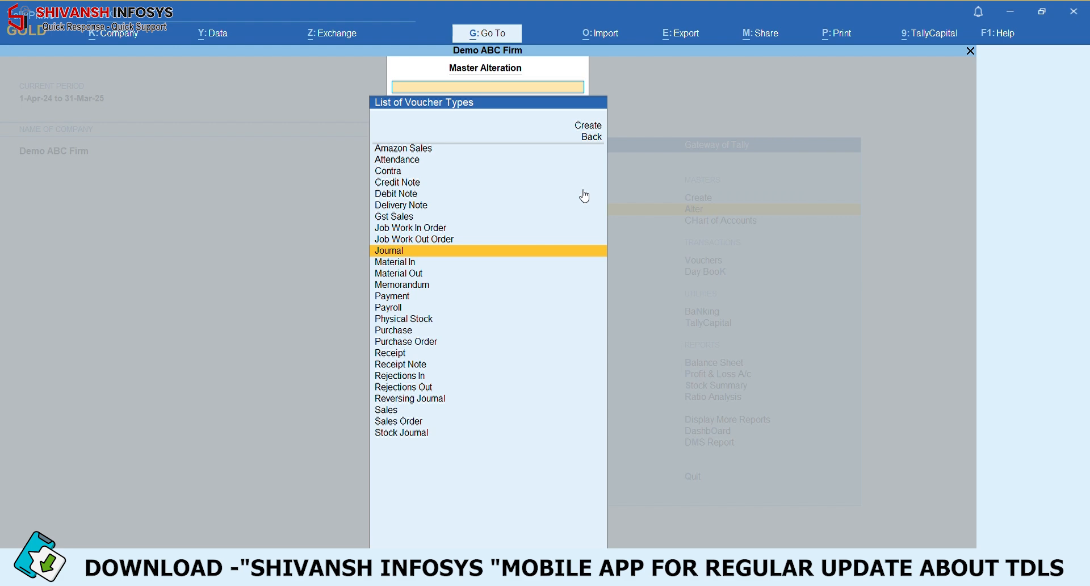
key("Escape")
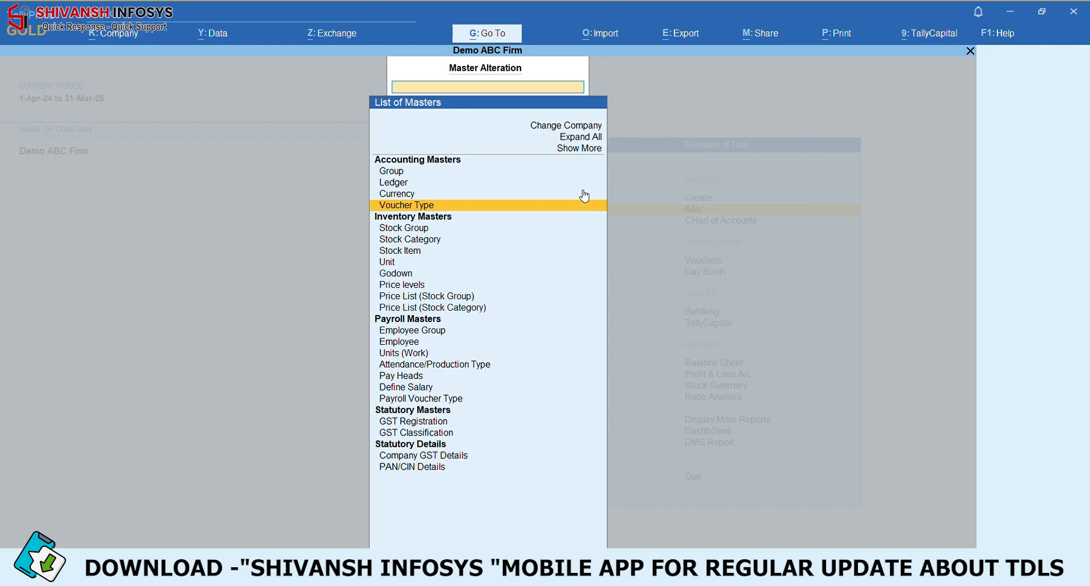
Open the Day Book and set its period to 1-Apr-24 to 10-Mar-25.
key("Escape")
key("Down")
key("Down")
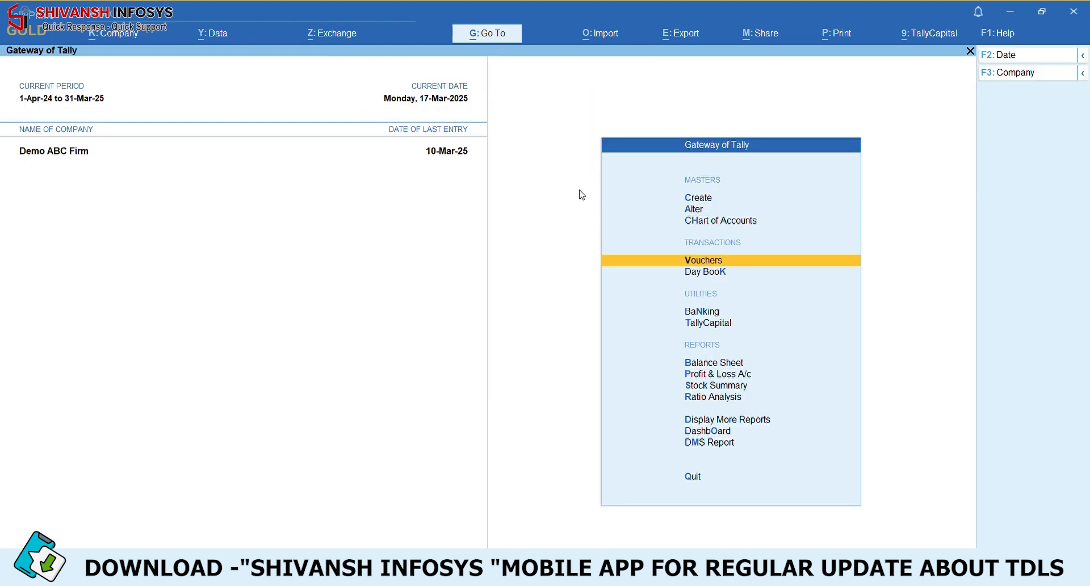
key("k")
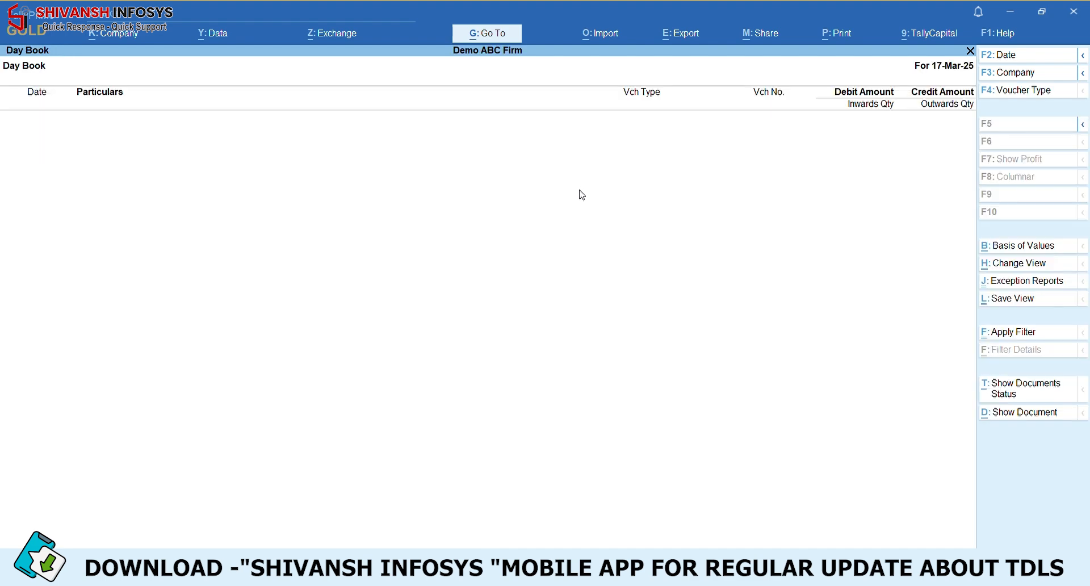
key("alt+F2")
key("Return")
key("Return")
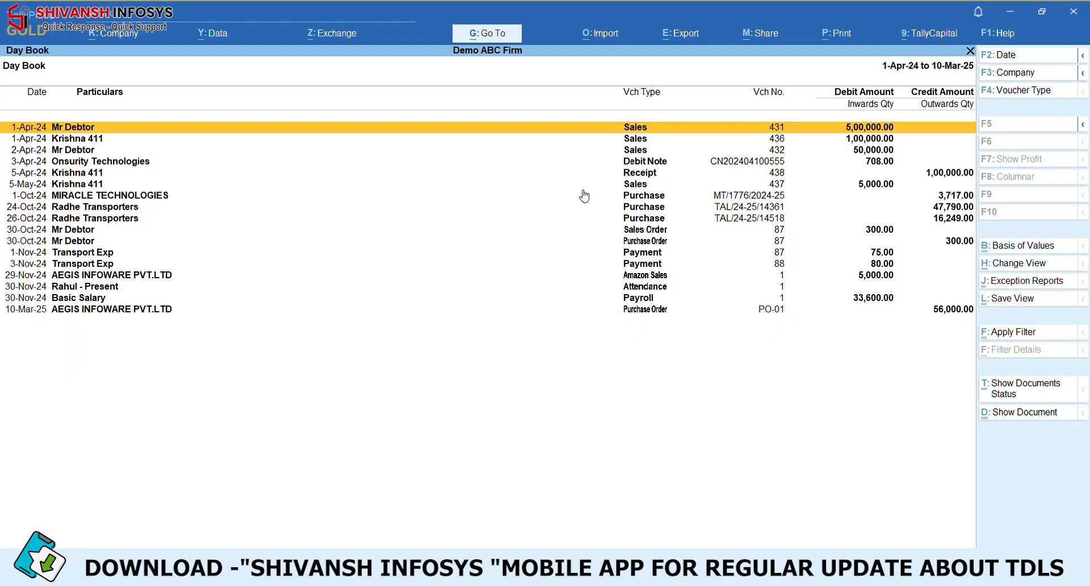
Open Sales voucher 436 of 1-Apr-24 and attach Receipt Image.jpg with the document description Receipt.
key("Down")
key("Return")
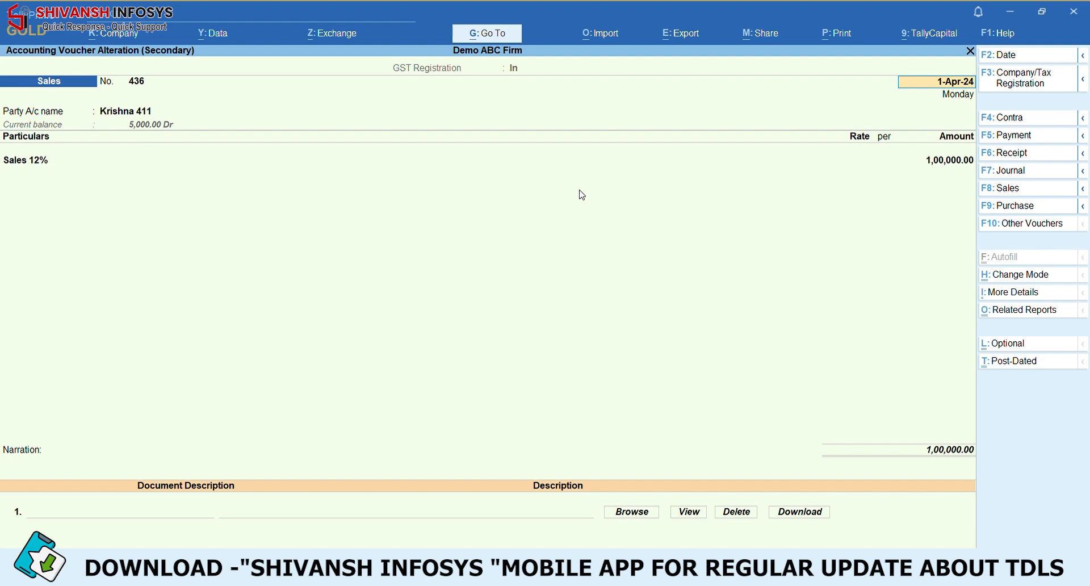
key("ctrl+a")
left_click(208, 510)
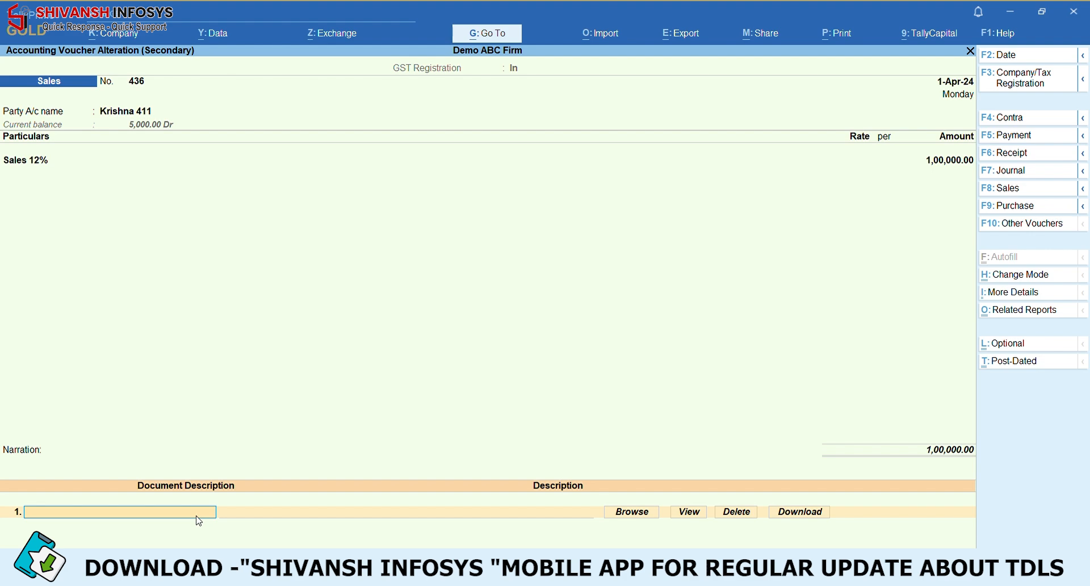
type("Receipt")
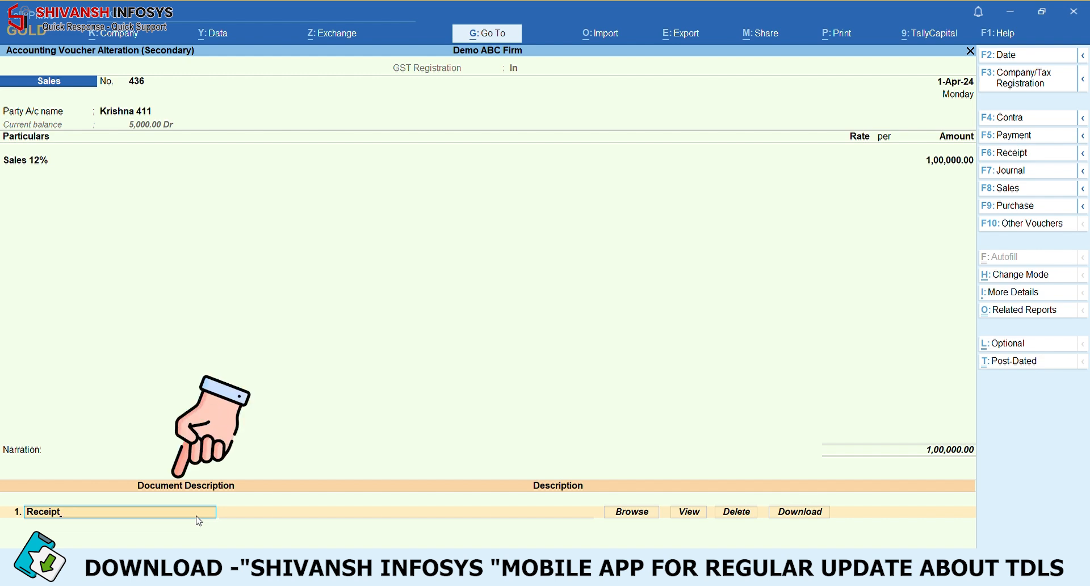
key("Return")
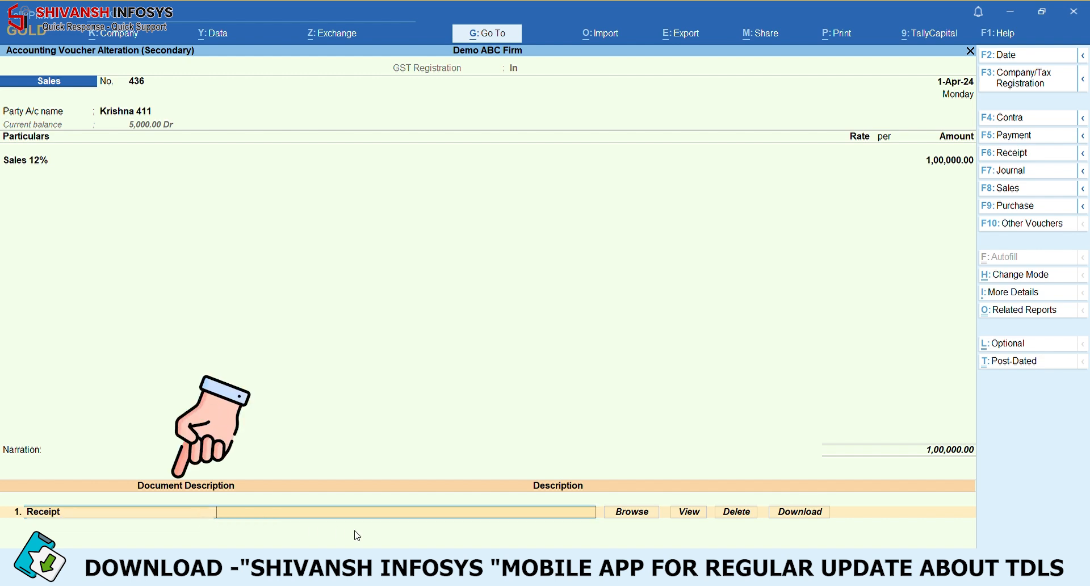
key("Return")
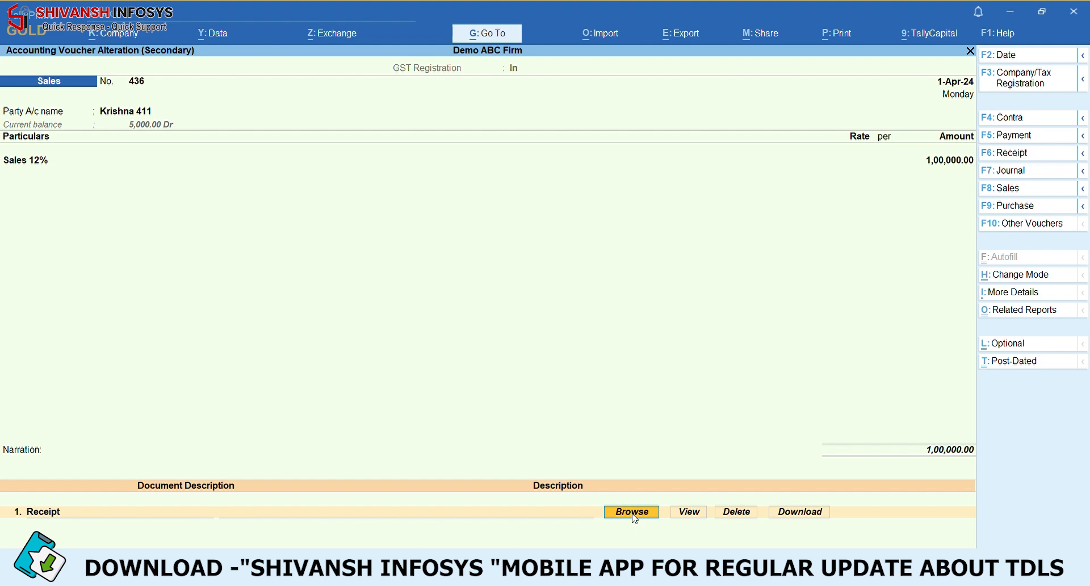
left_click(630, 513)
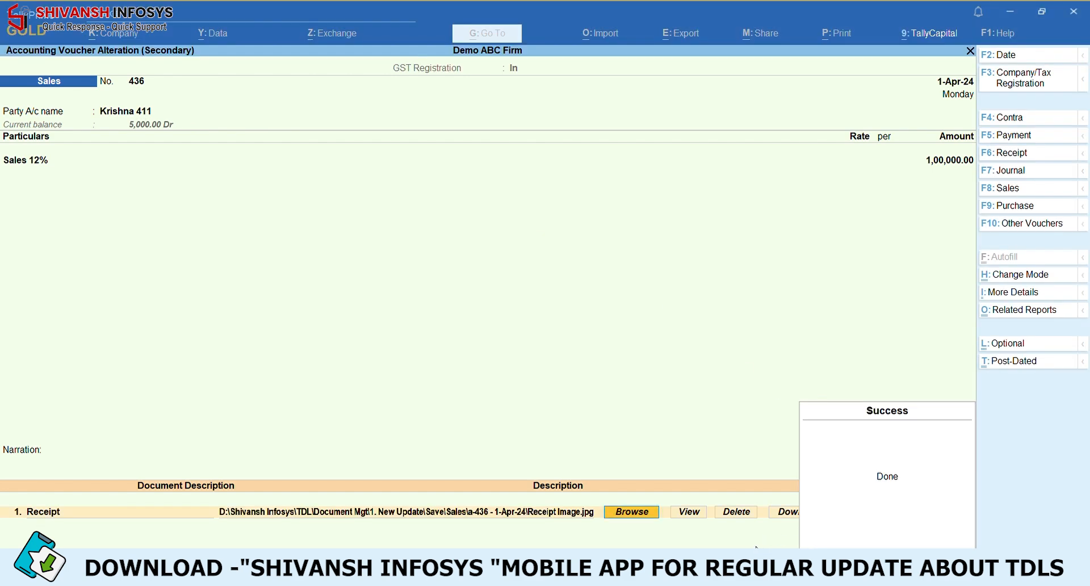
key("Return")
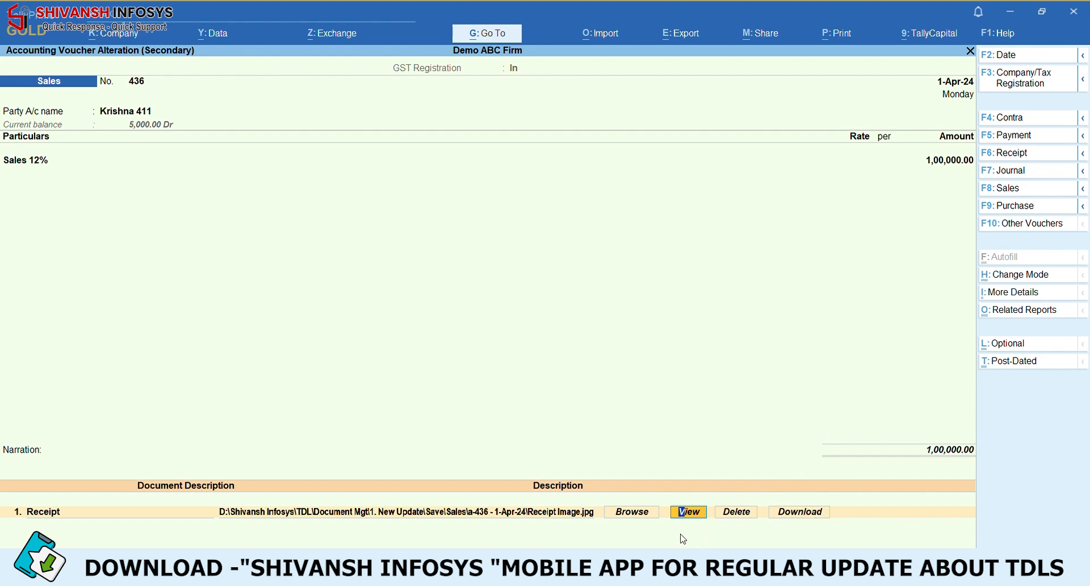
Add a second document line described as Word to the voucher and attach Word File.doc to it.
key("Tab")
key("Tab")
key("Tab")
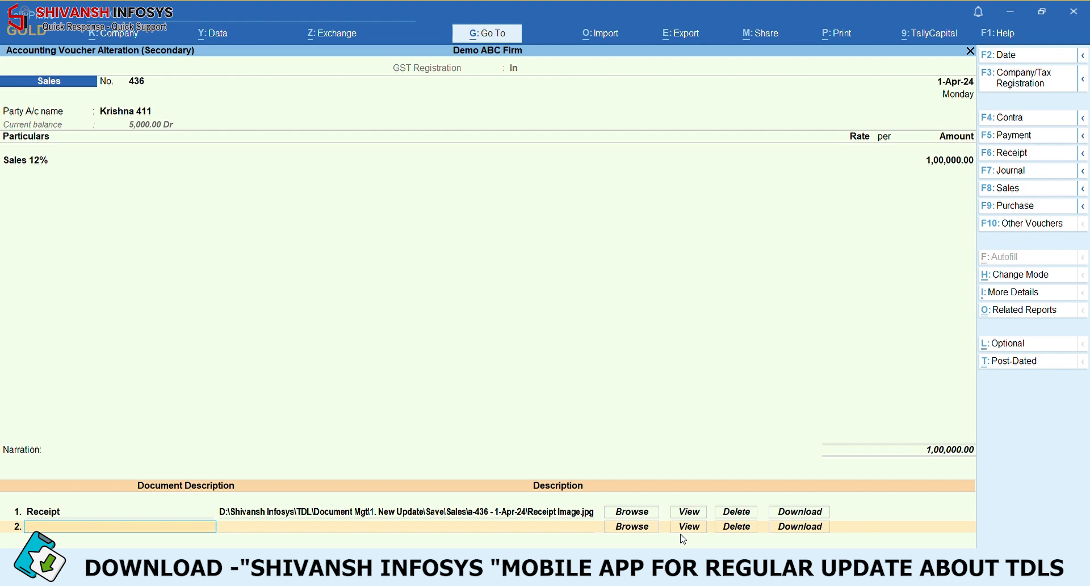
key("alt+Tab")
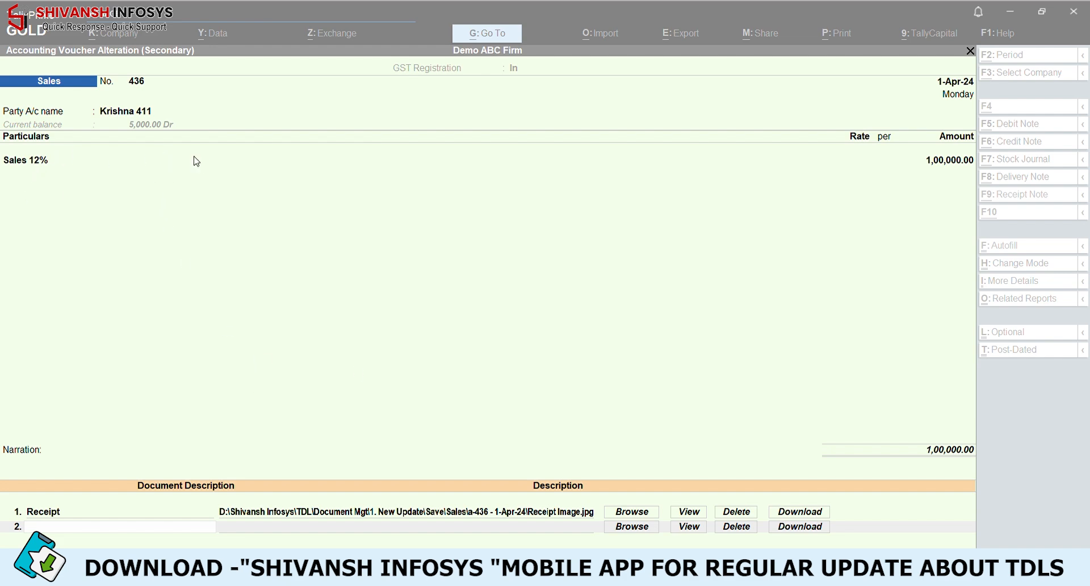
left_click(497, 463)
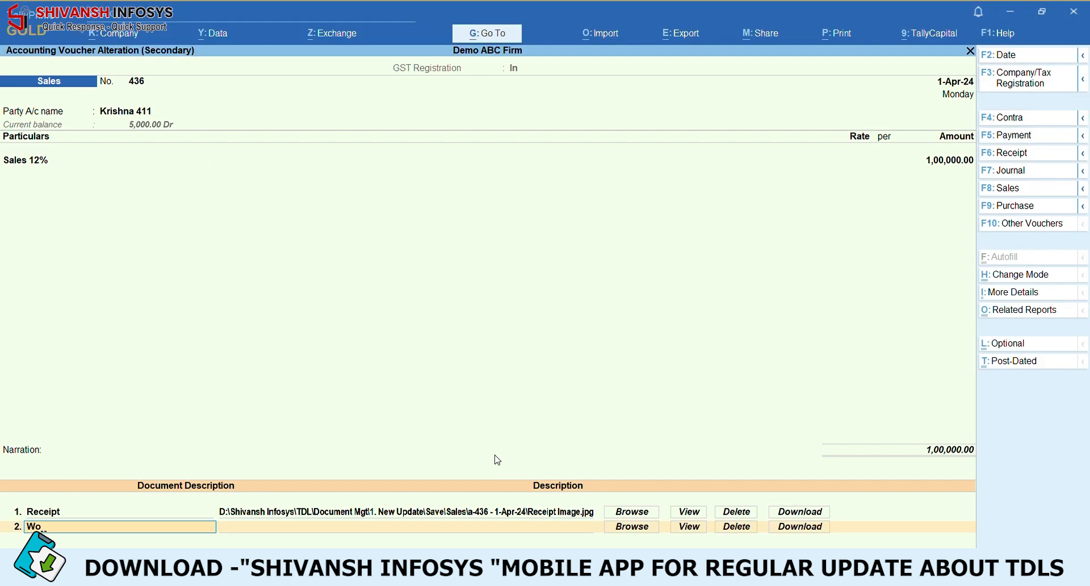
key("Return")
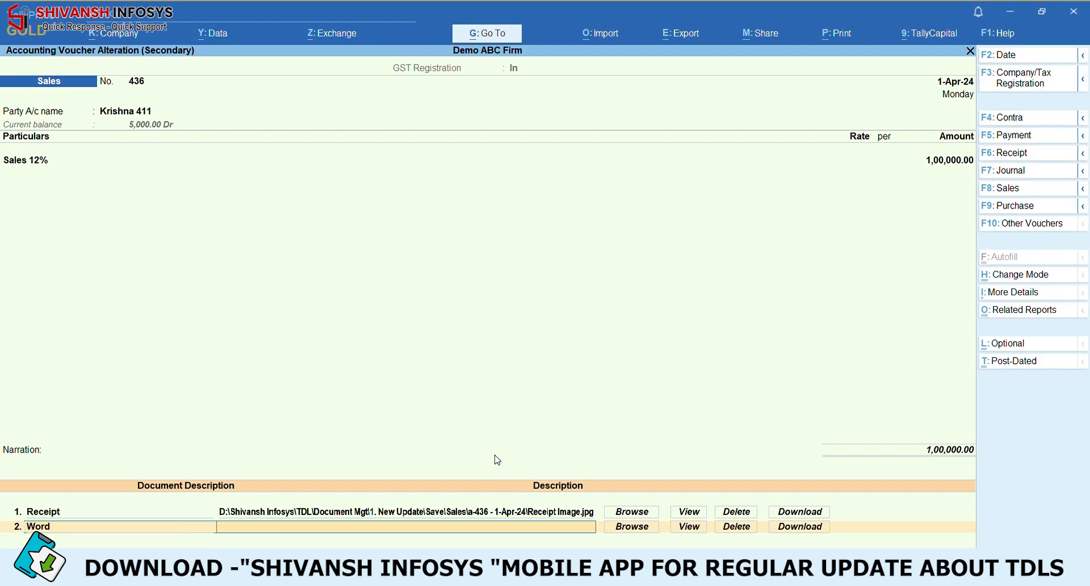
left_click(621, 528)
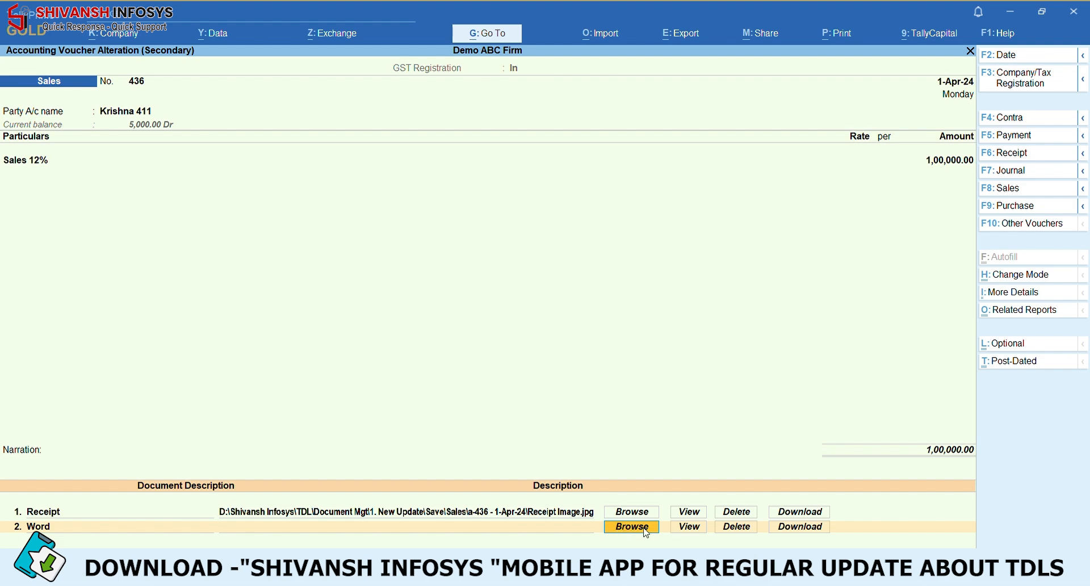
left_click(646, 530)
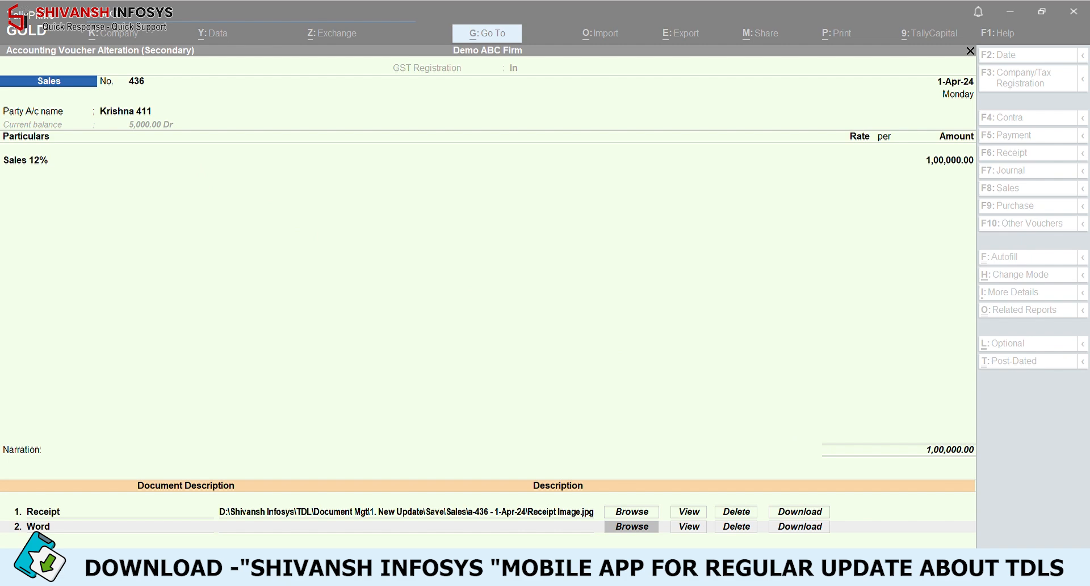
left_click(731, 545)
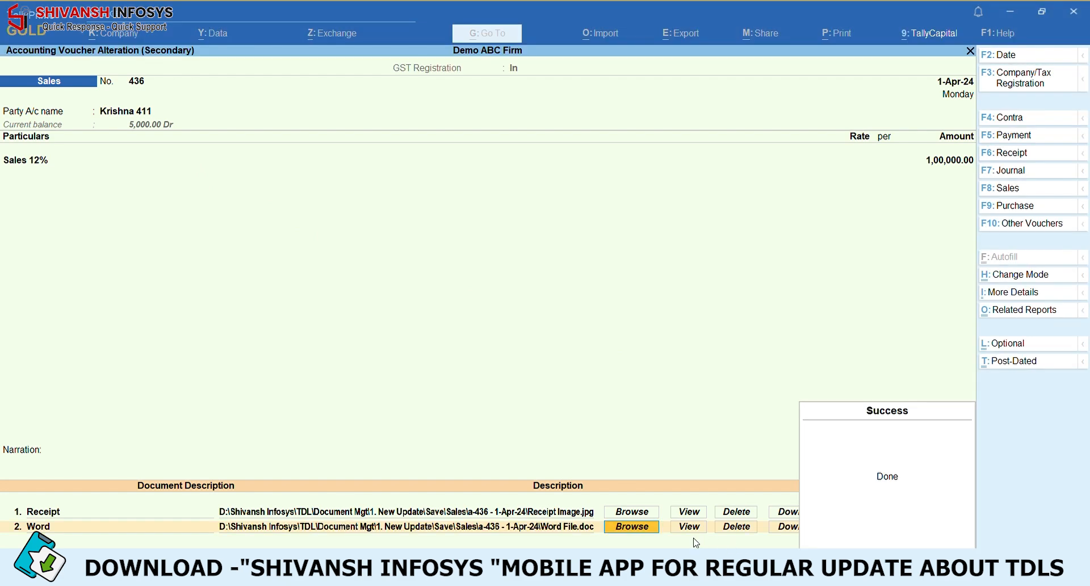
key("Return")
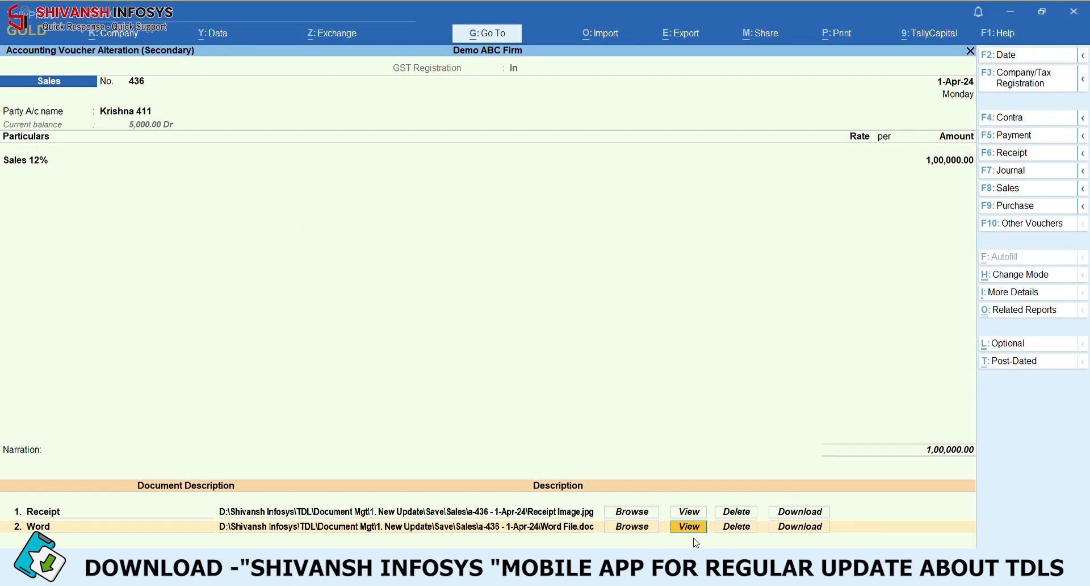
Replace the second attachment with Invoice.pdf, change its description to Invoice, and return to the Day Book.
left_click(634, 529)
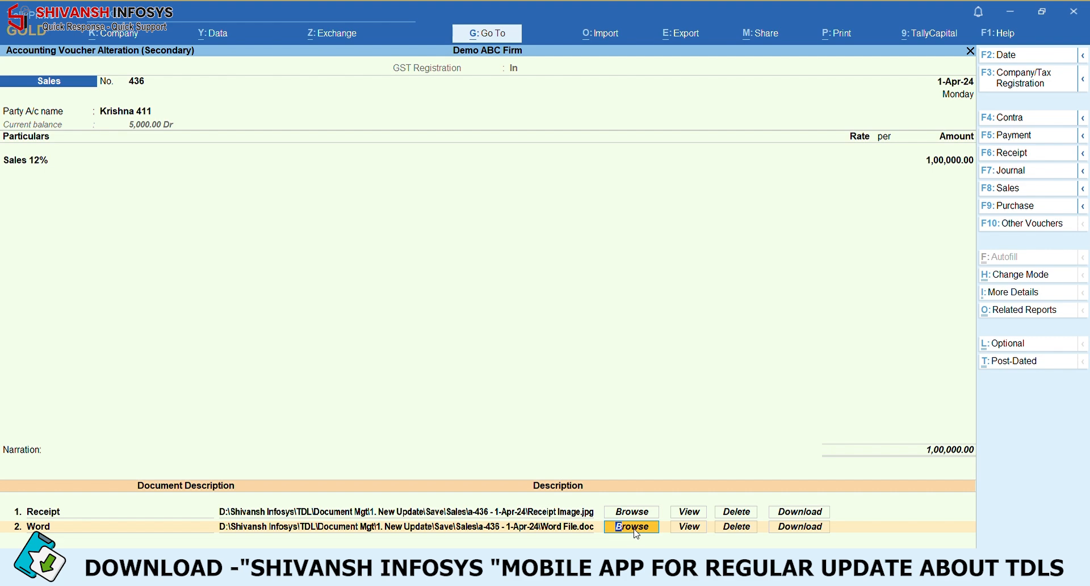
left_click(636, 532)
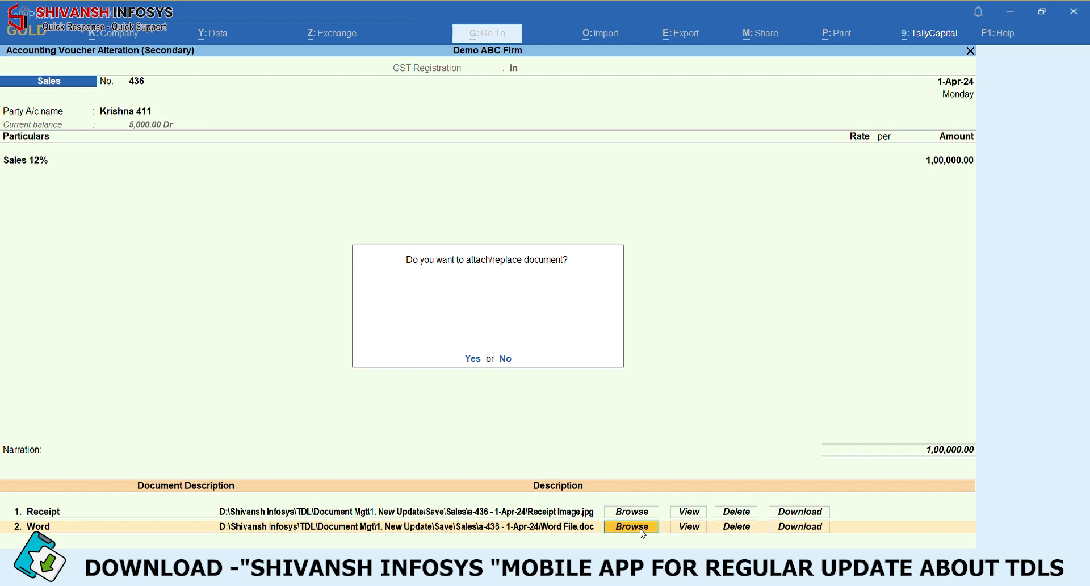
key("y")
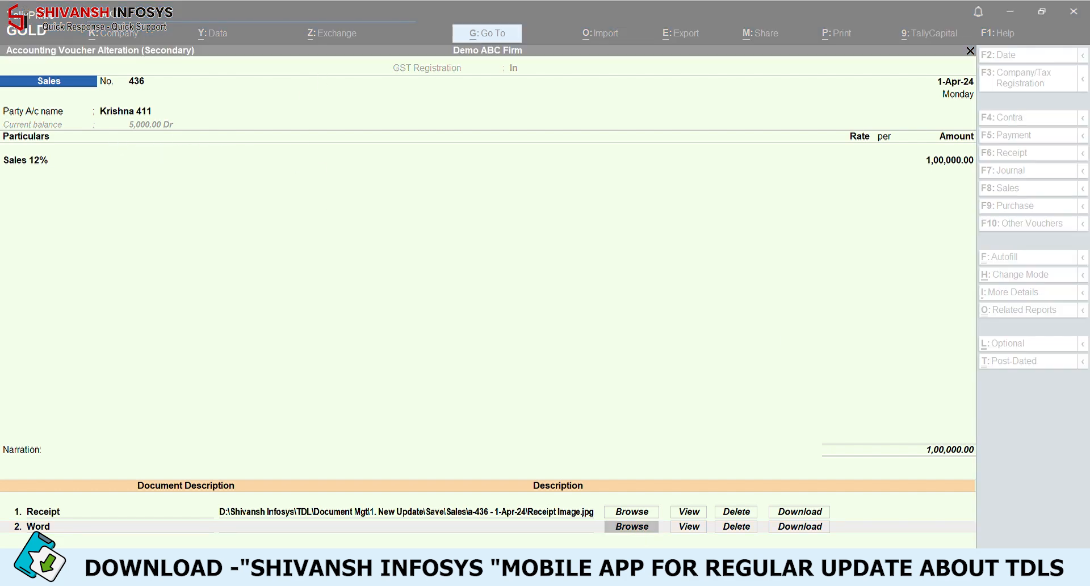
left_click(723, 495)
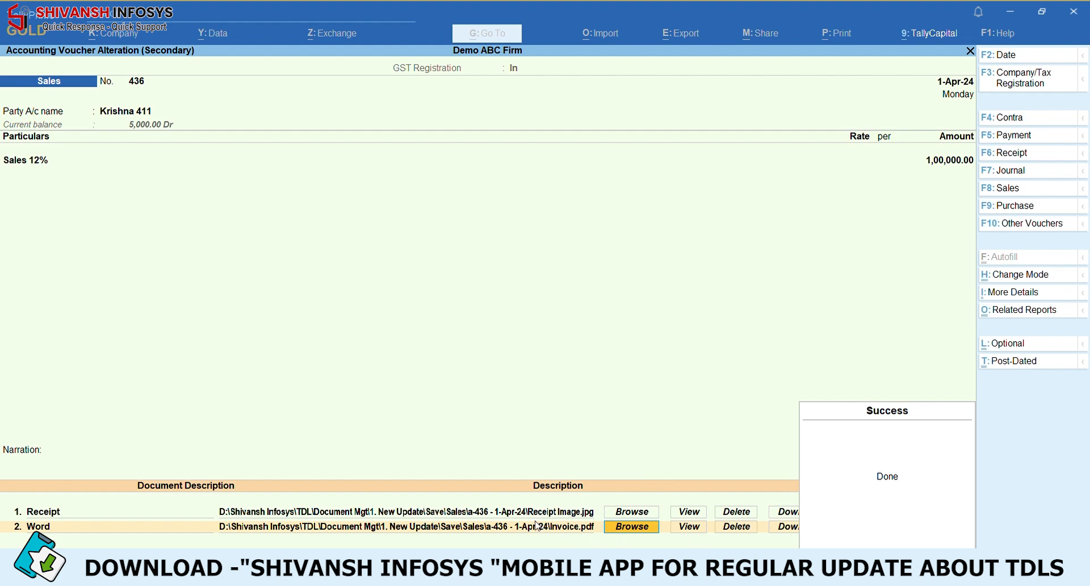
key("Return")
left_click(149, 530)
type("Invoice")
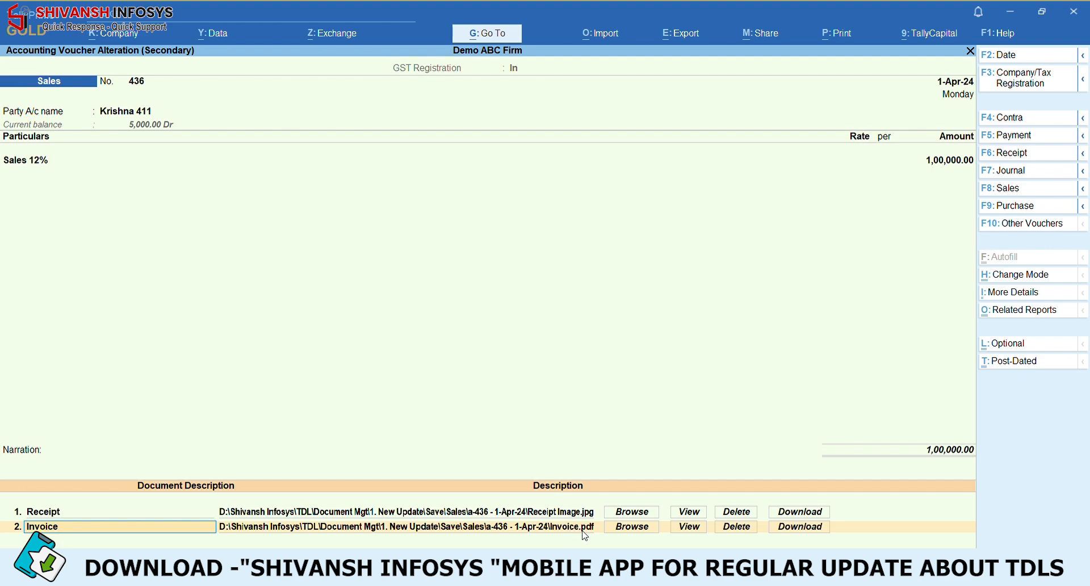
key("Escape")
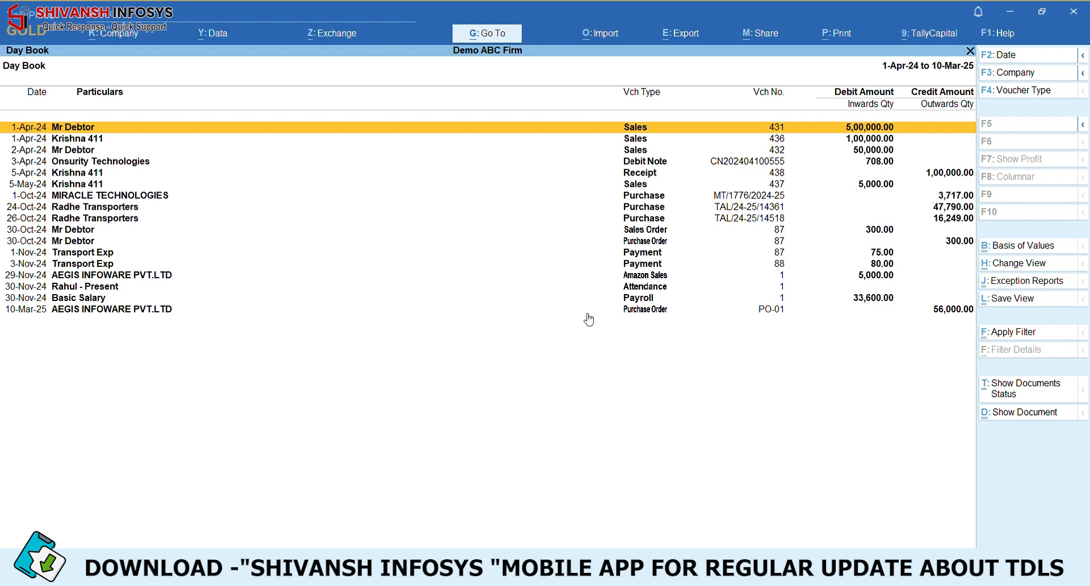
Show the documents status in the Day Book and review the attachments listed under each voucher.
key("Down")
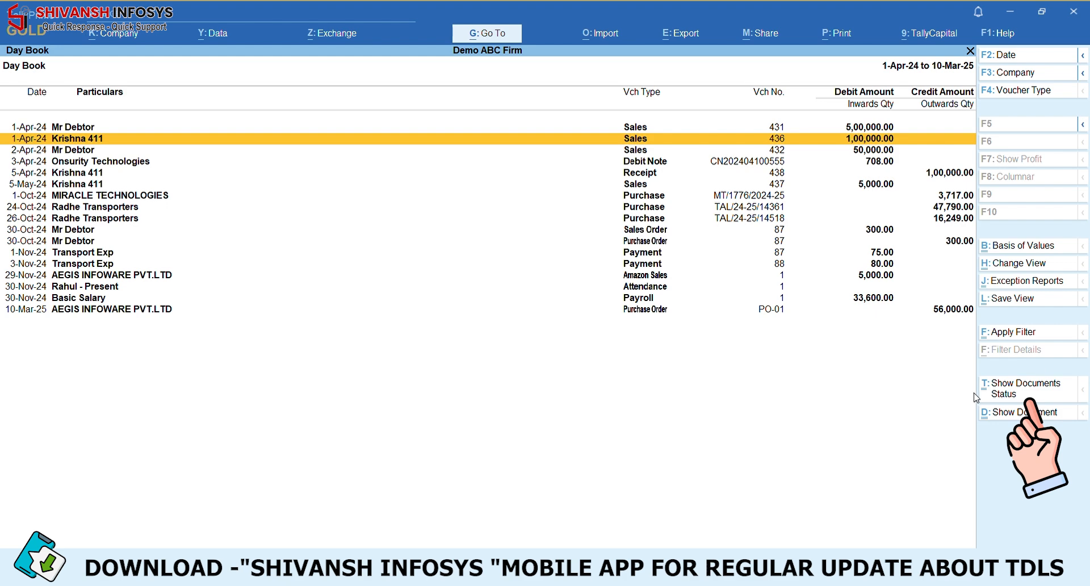
left_click(1026, 392)
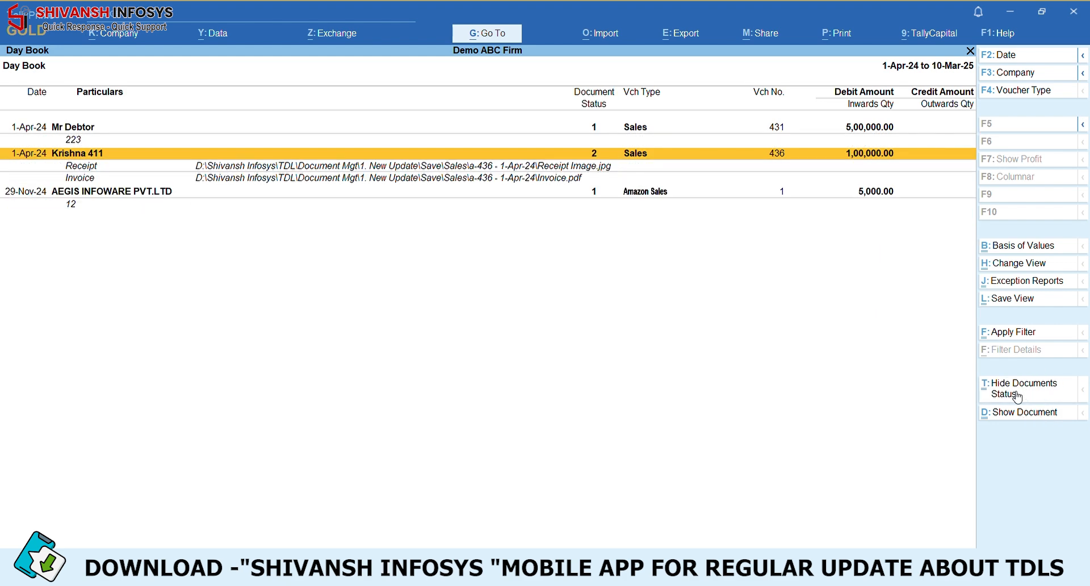
key("Up")
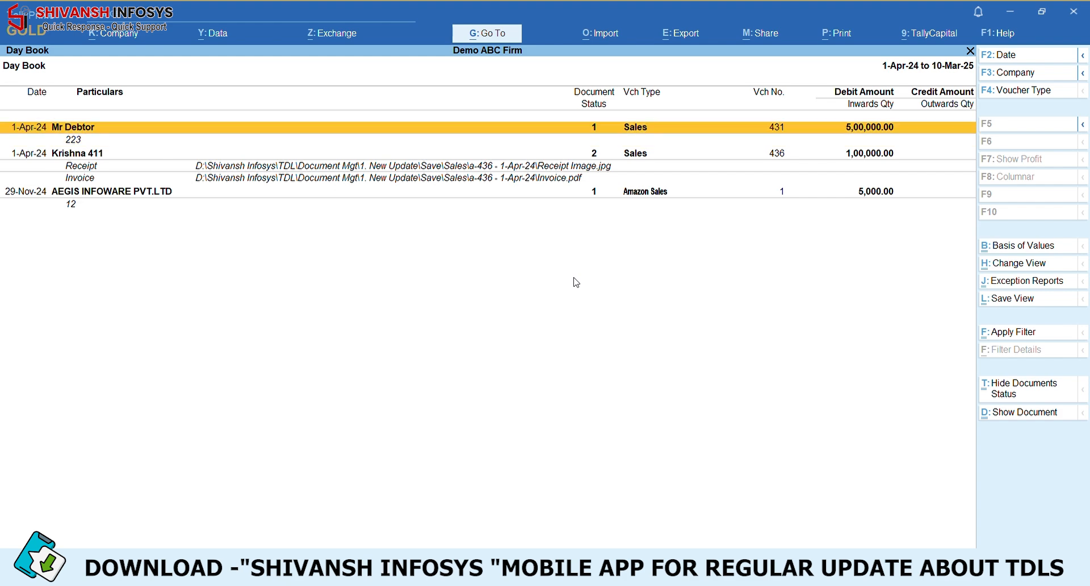
key("Down")
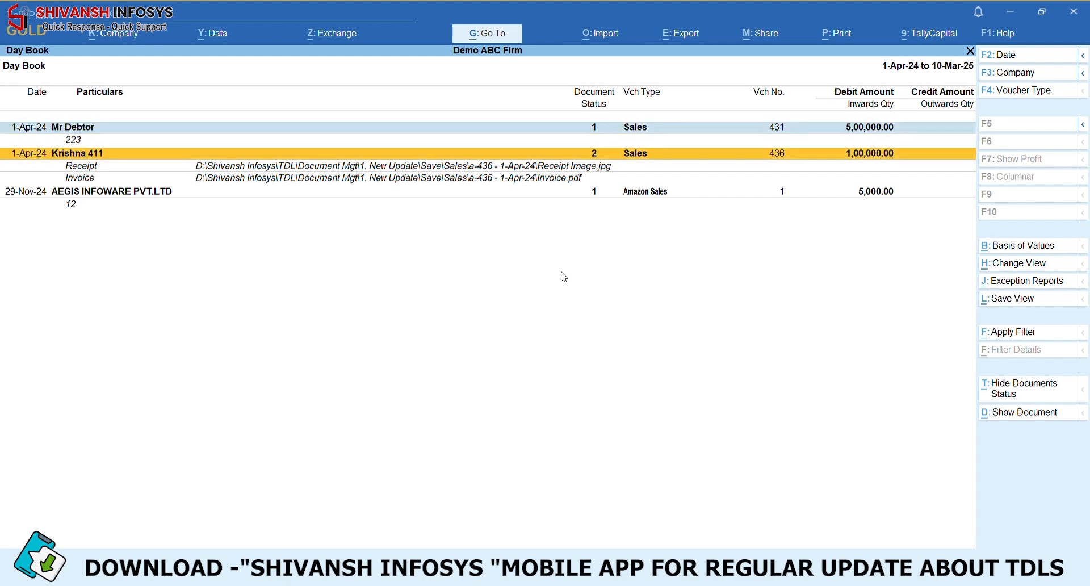
left_click(593, 156)
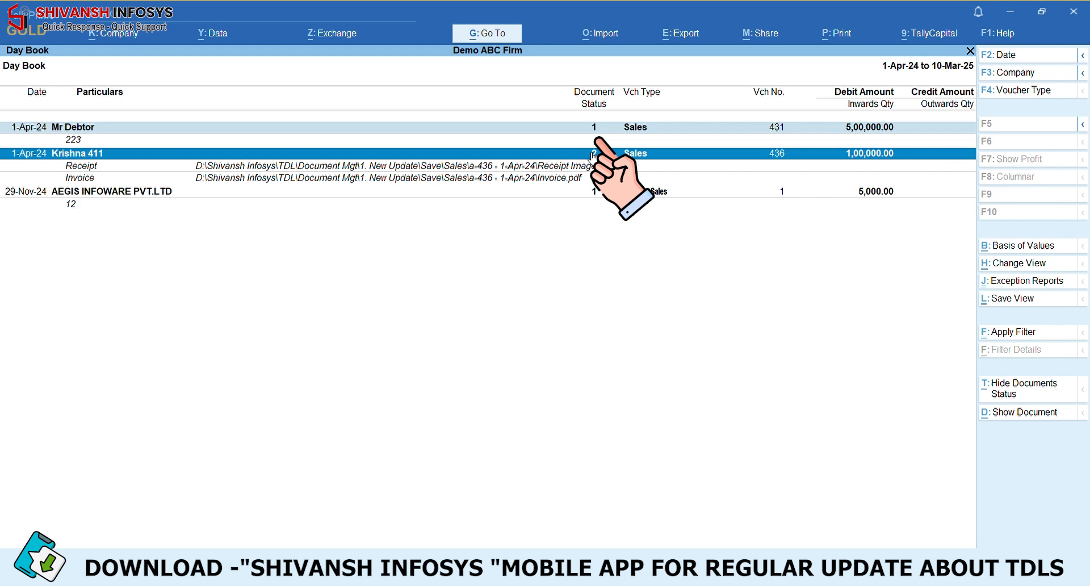
key("Up")
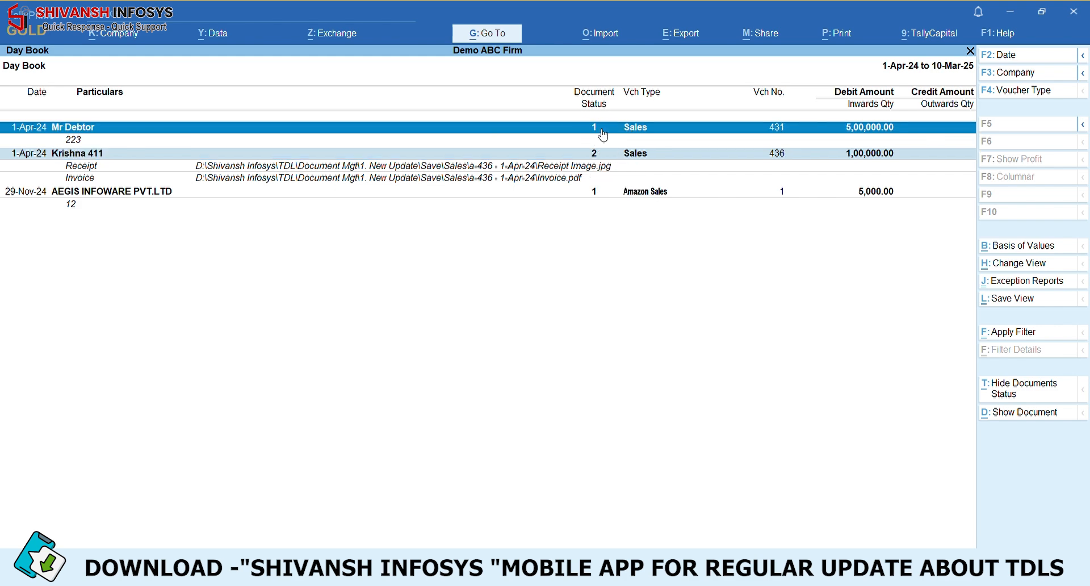
key("Down")
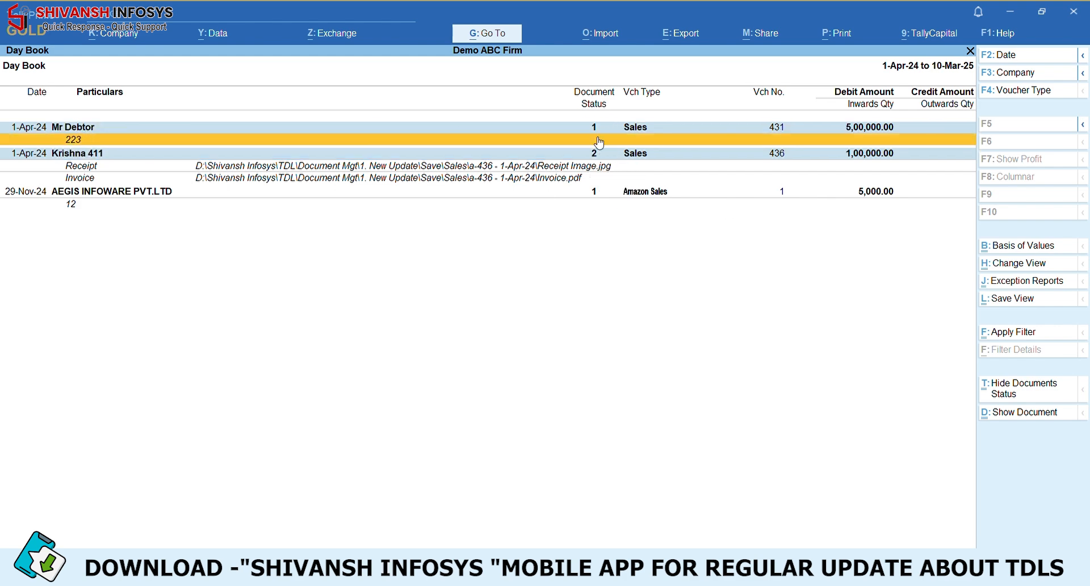
left_click(593, 152)
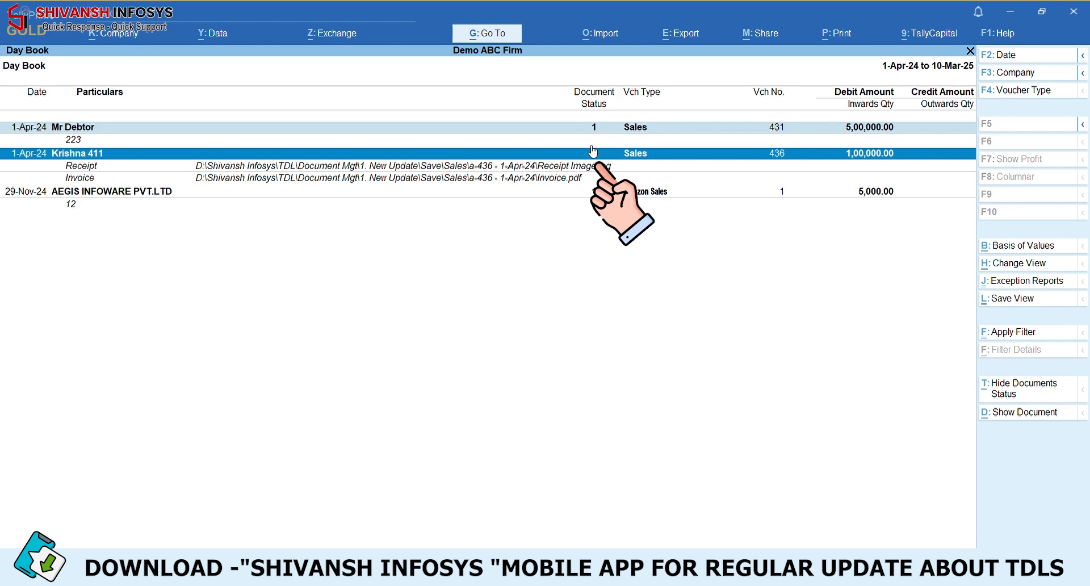
key("Down")
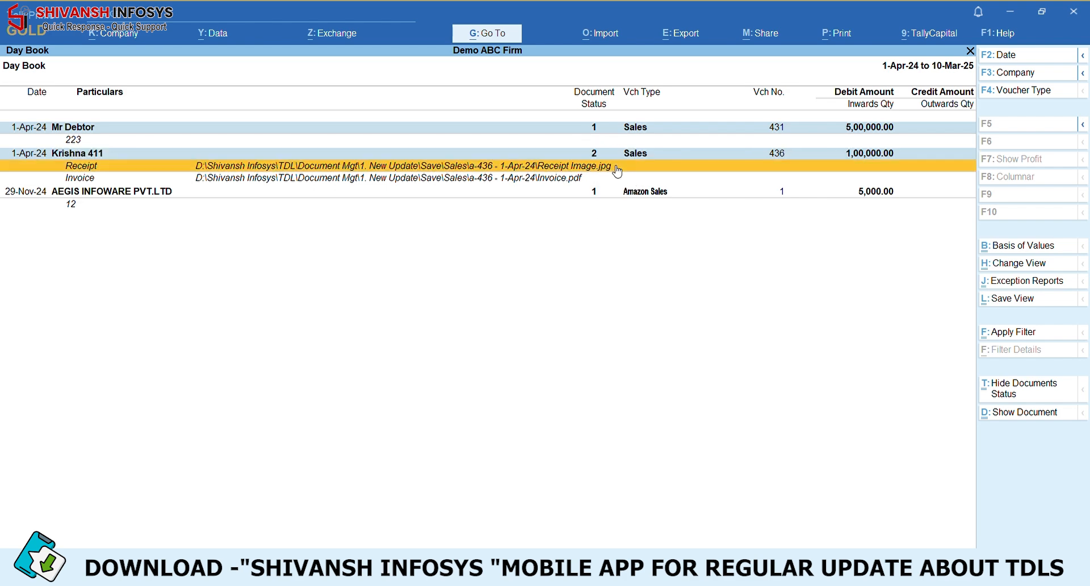
key("Down")
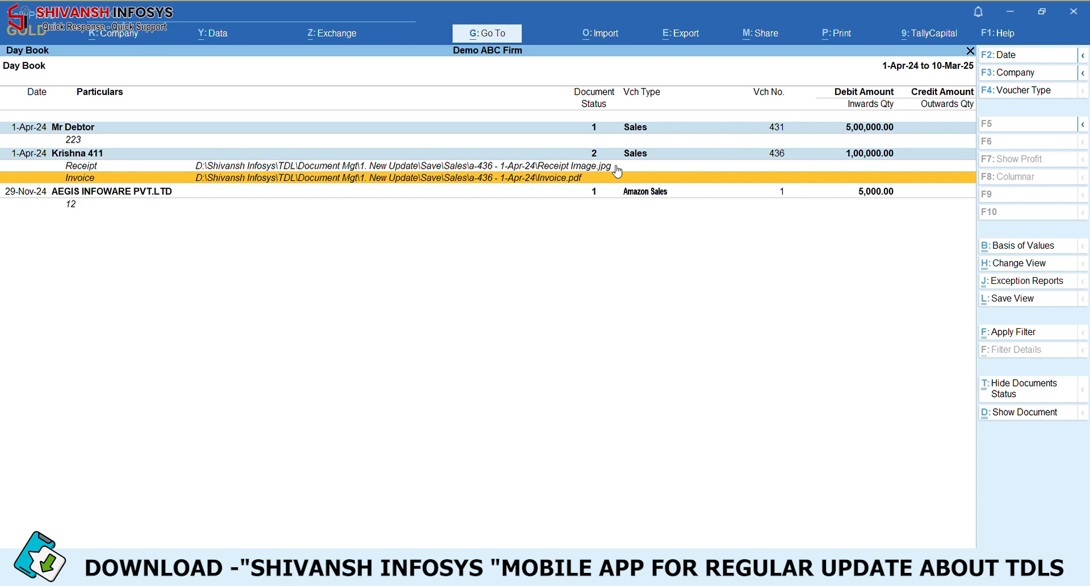
key("Down")
key("Down")
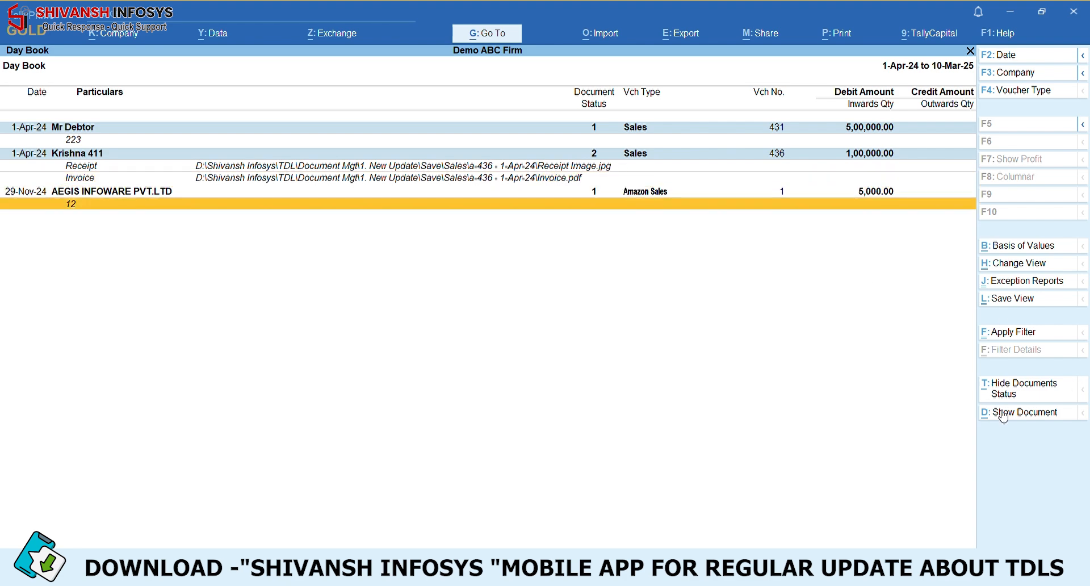
Show the document gallery for Sales voucher 436 and zoom in on Receipt Image.jpg.
left_click(1020, 417)
key("Up")
key("Up")
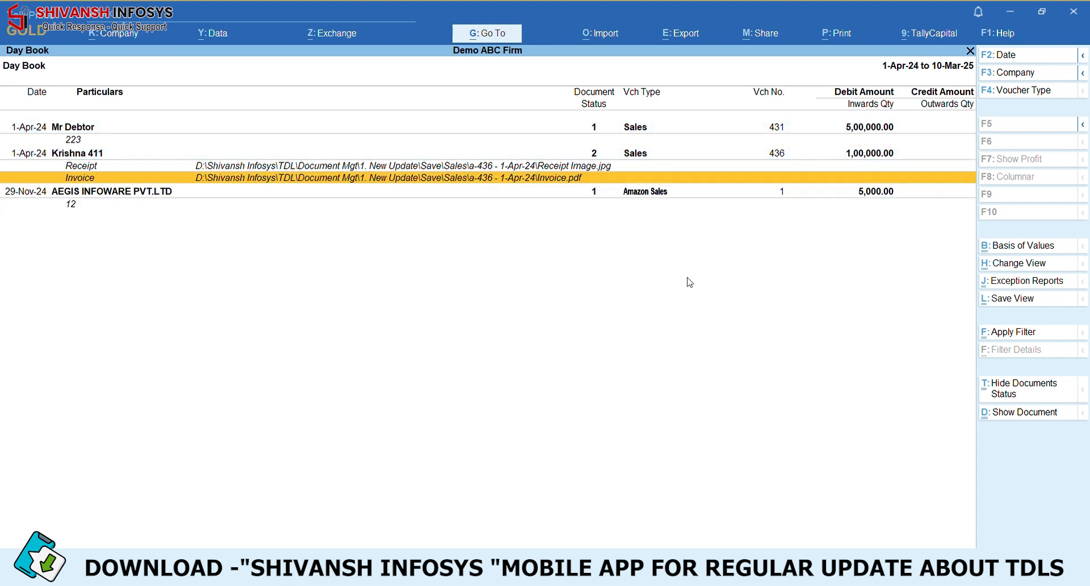
key("space")
left_click(1001, 416)
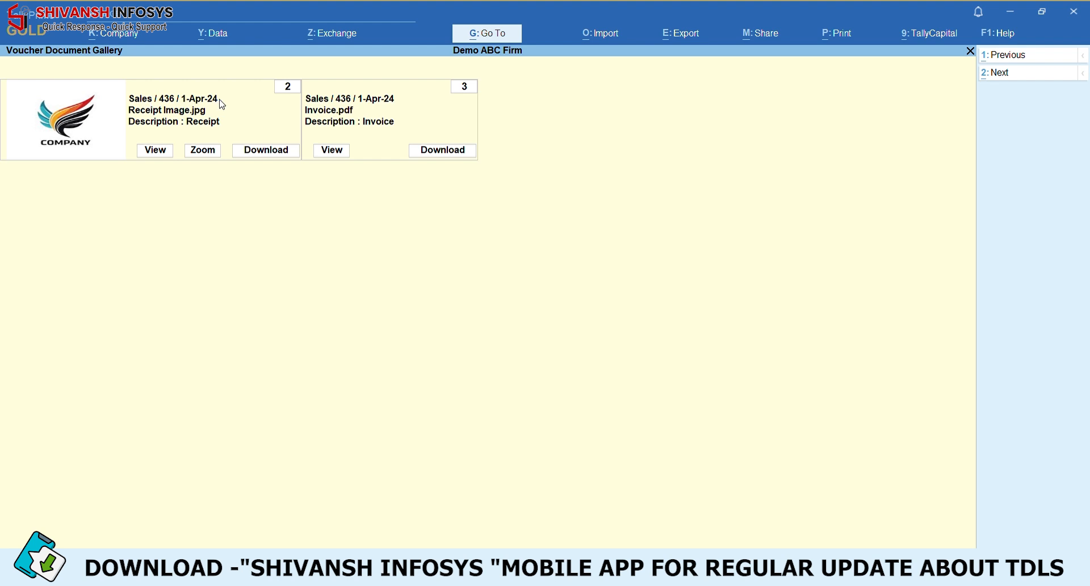
left_click(206, 152)
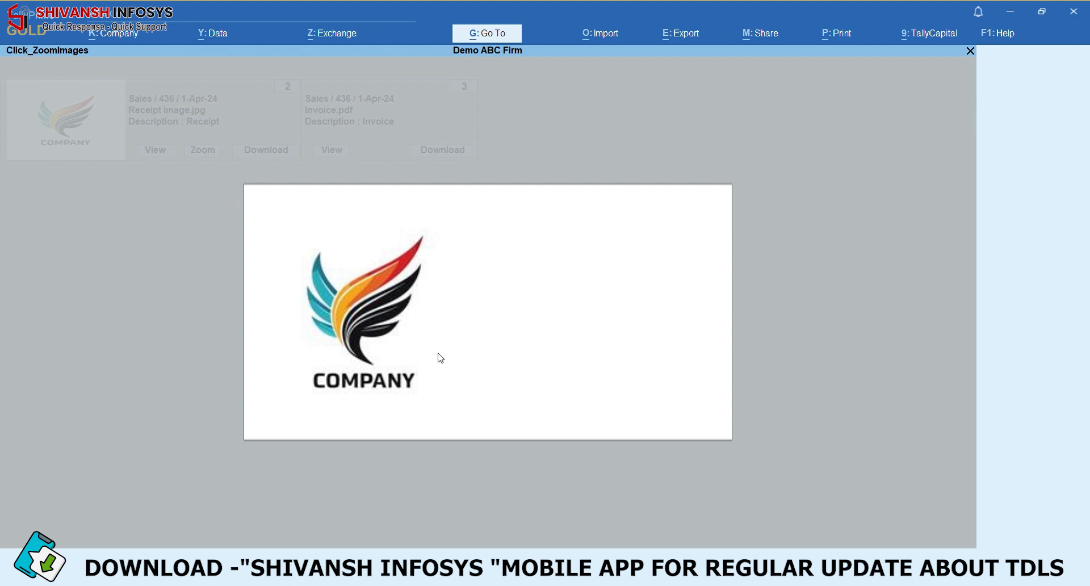
Close the zoomed image and the voucher's document gallery, and reopen the Day Book without the documents status.
left_click(393, 319)
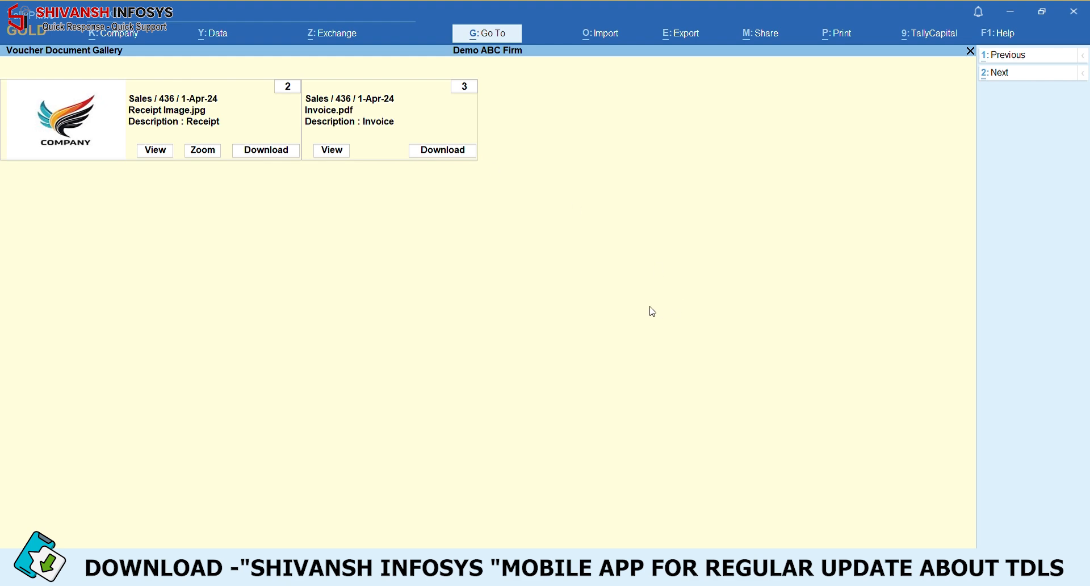
key("Escape")
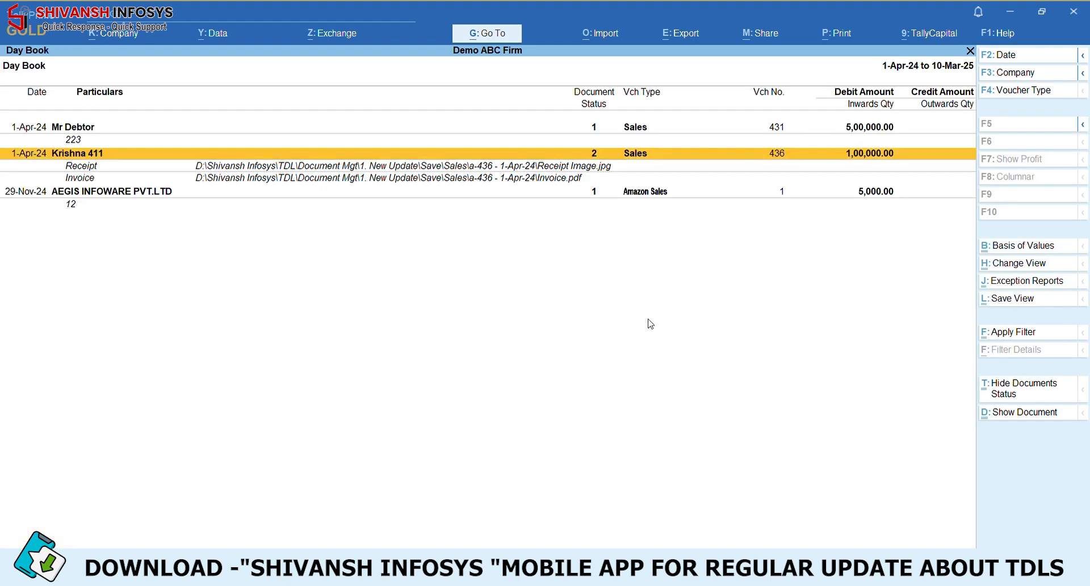
key("Escape")
key("Return")
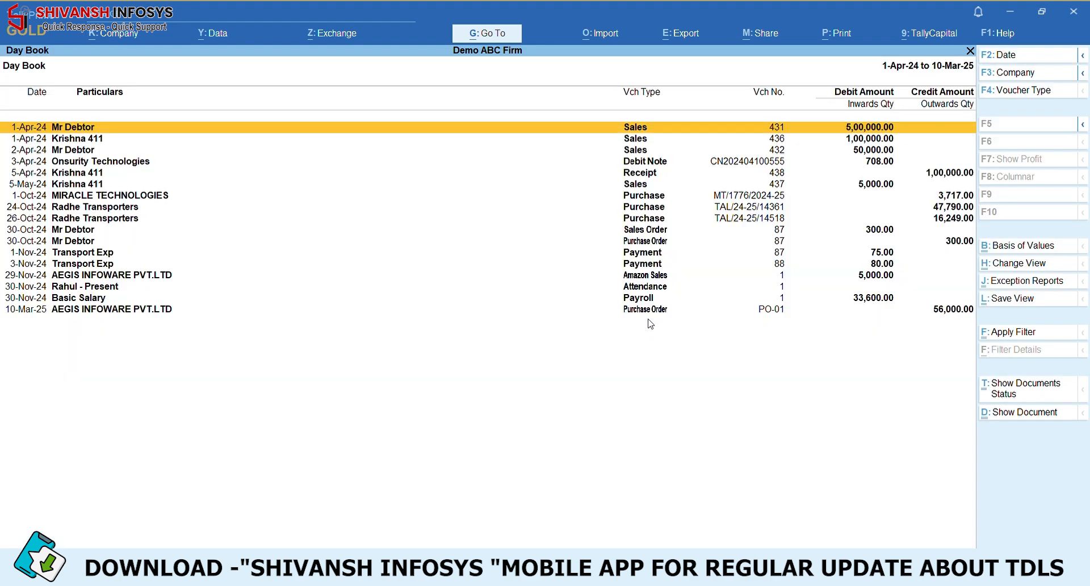
Open Sales voucher 436 from the Day Book and view its Receipt attachment, closing the image when done.
key("Down")
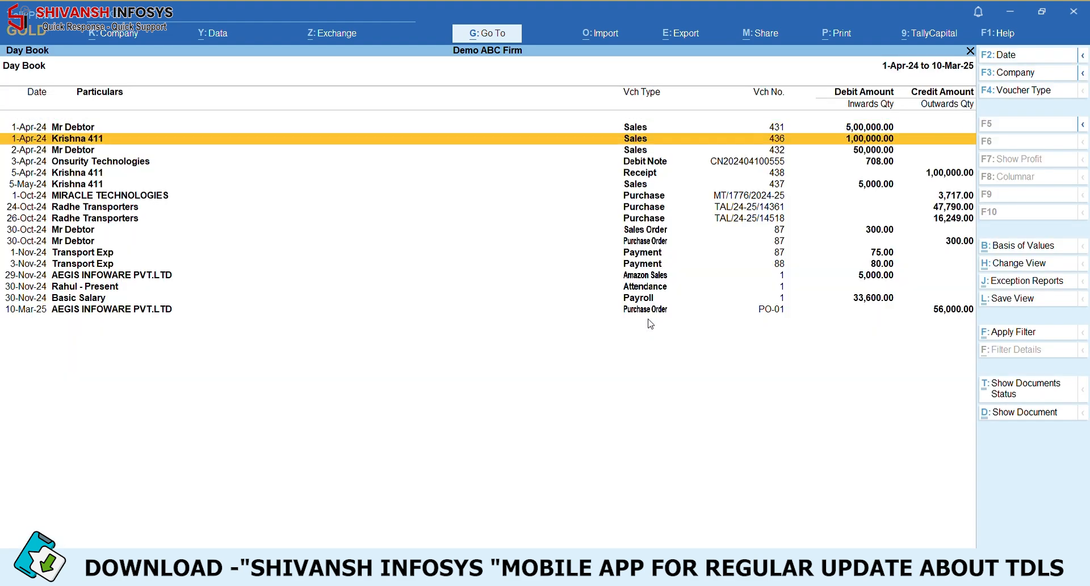
key("Return")
key("Down")
key("Down")
key("Down")
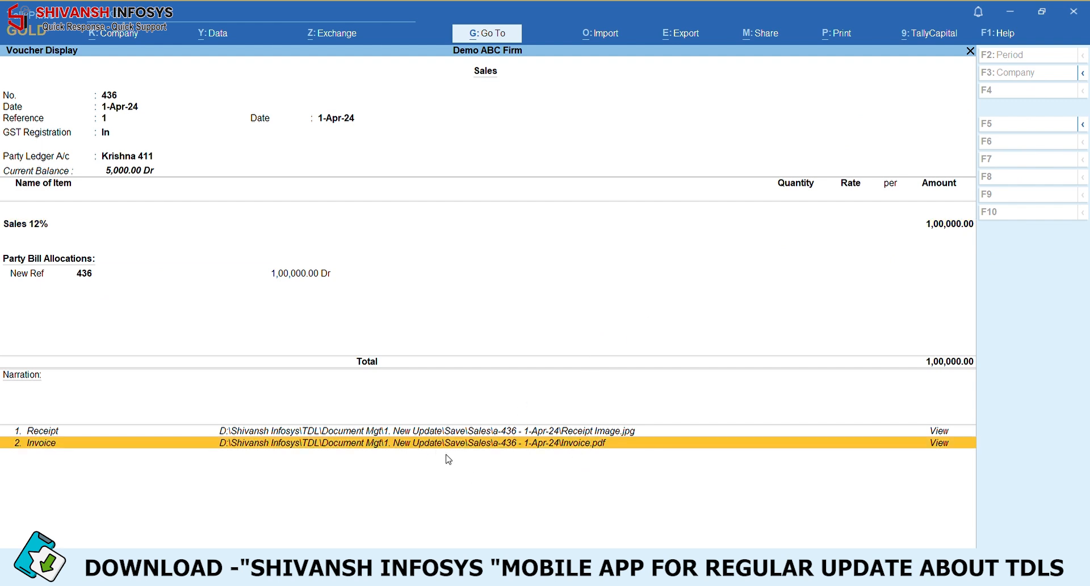
left_click(75, 434)
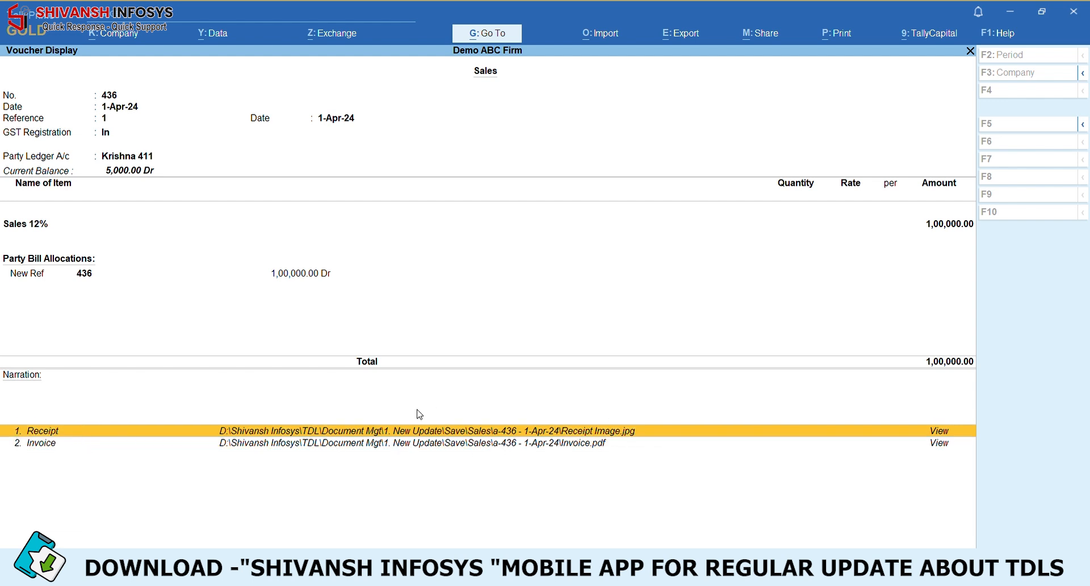
left_click(917, 433)
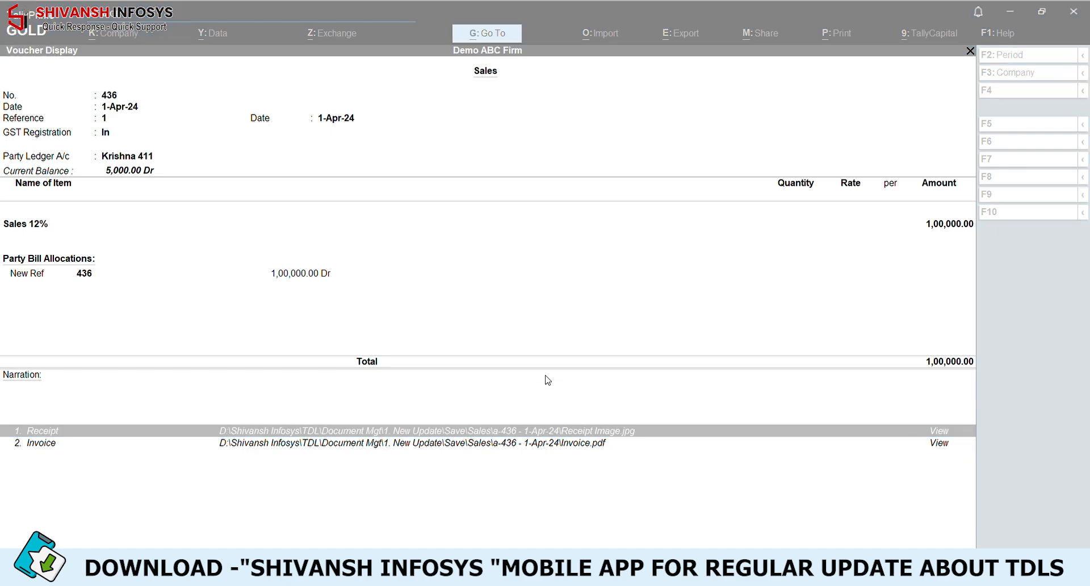
left_click(902, 130)
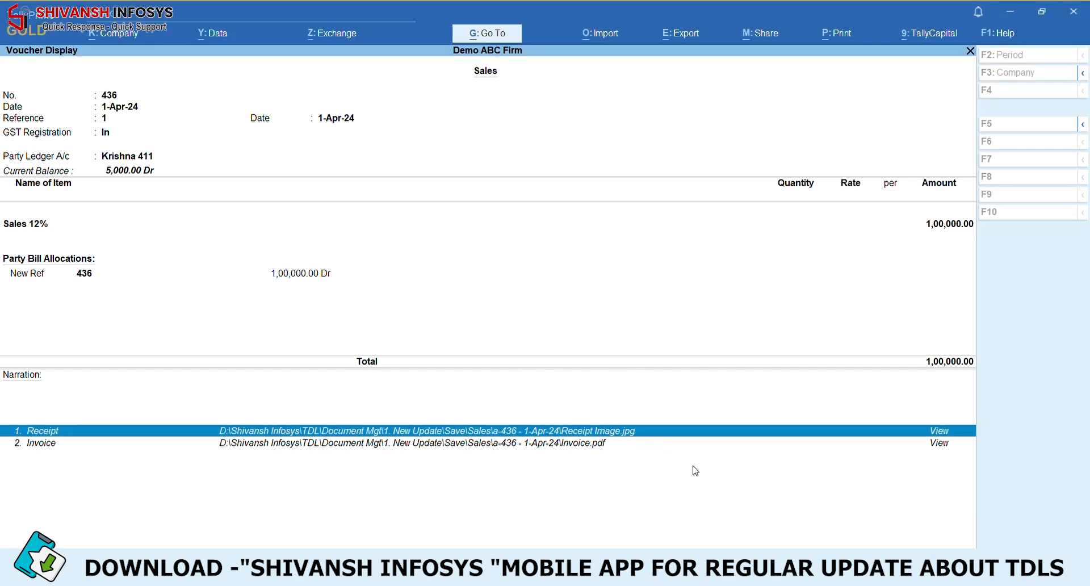
Leave the voucher and Day Book, and show the DMS Report's Customer Document Gallery for the ledger AEGIS INFOWARE PVT.LTD.
key("Escape")
key("Escape")
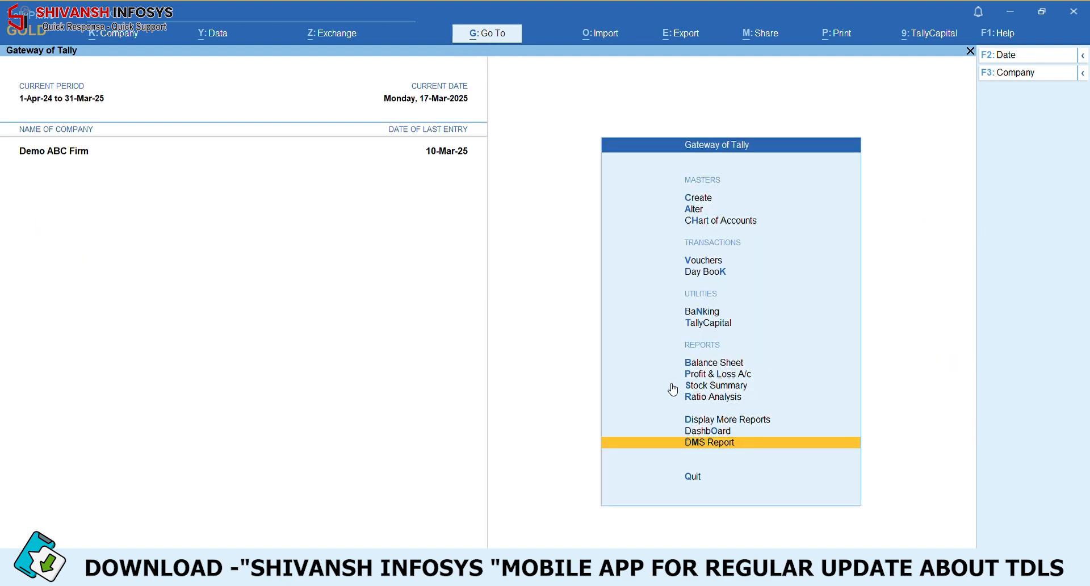
key("Return")
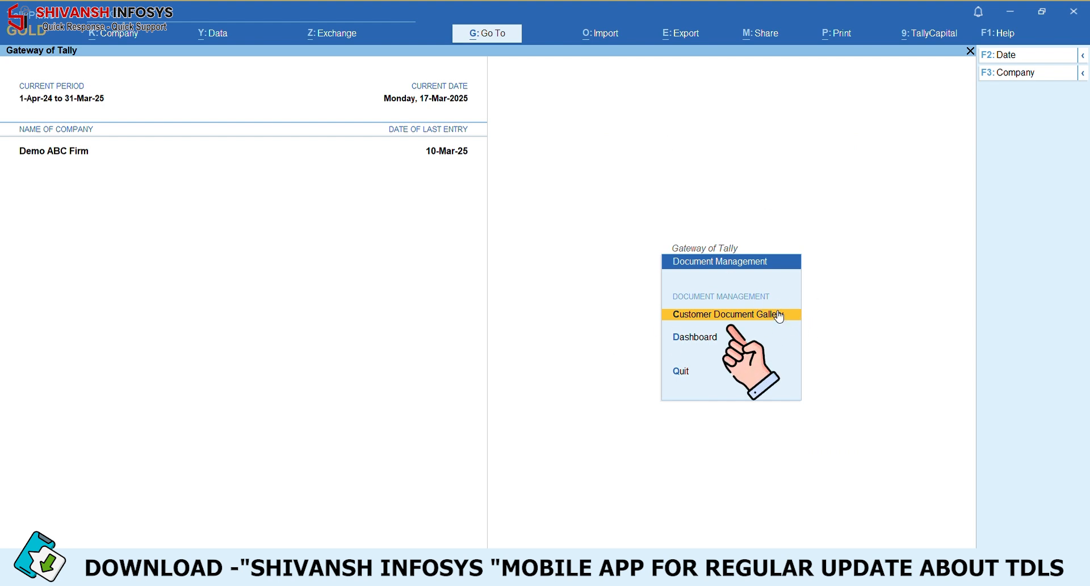
key("Return")
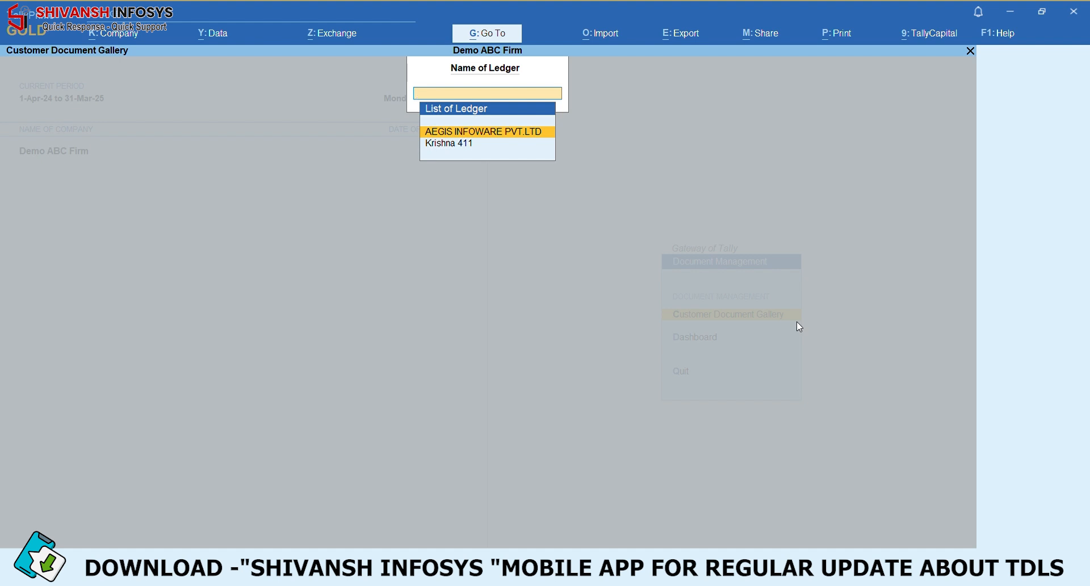
key("Return")
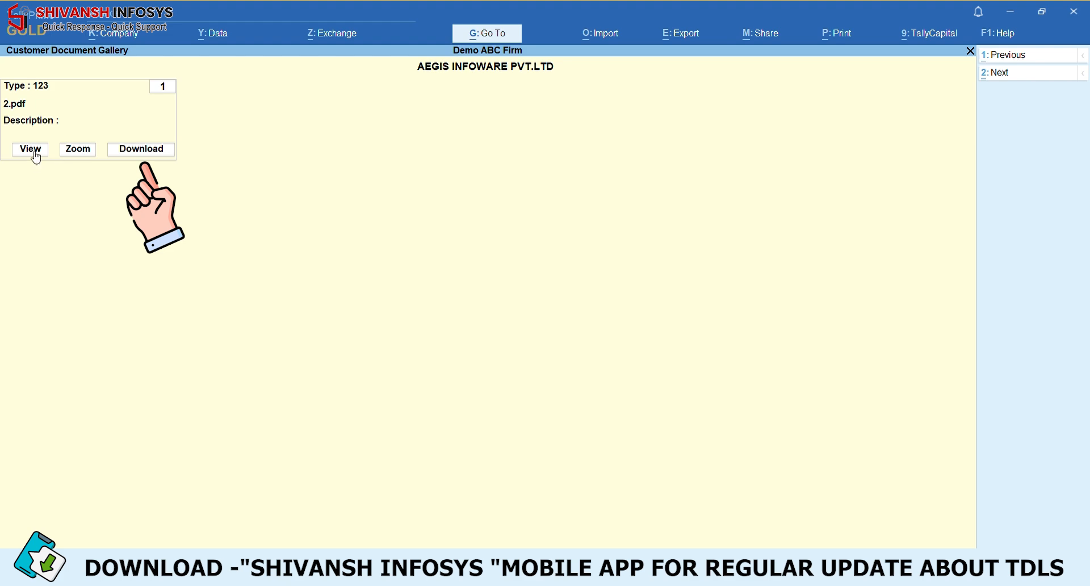
Close the customer gallery, open the Documents Dashboard and review the voucher types and ledgers with documents.
key("Escape")
key("Down")
key("Escape")
key("Escape")
key("Down")
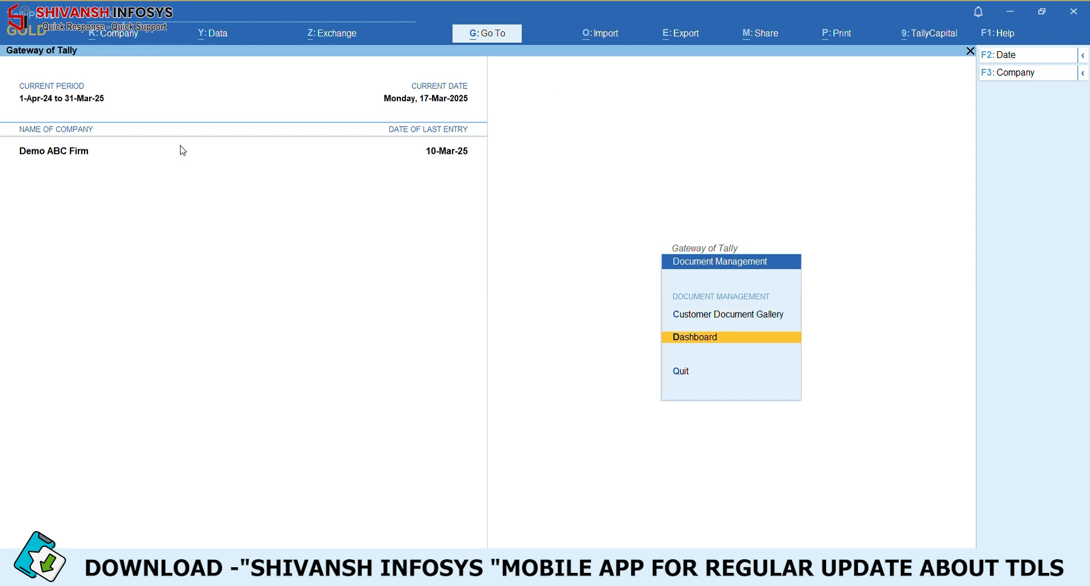
key("Return")
key("Down")
key("Down")
key("Down")
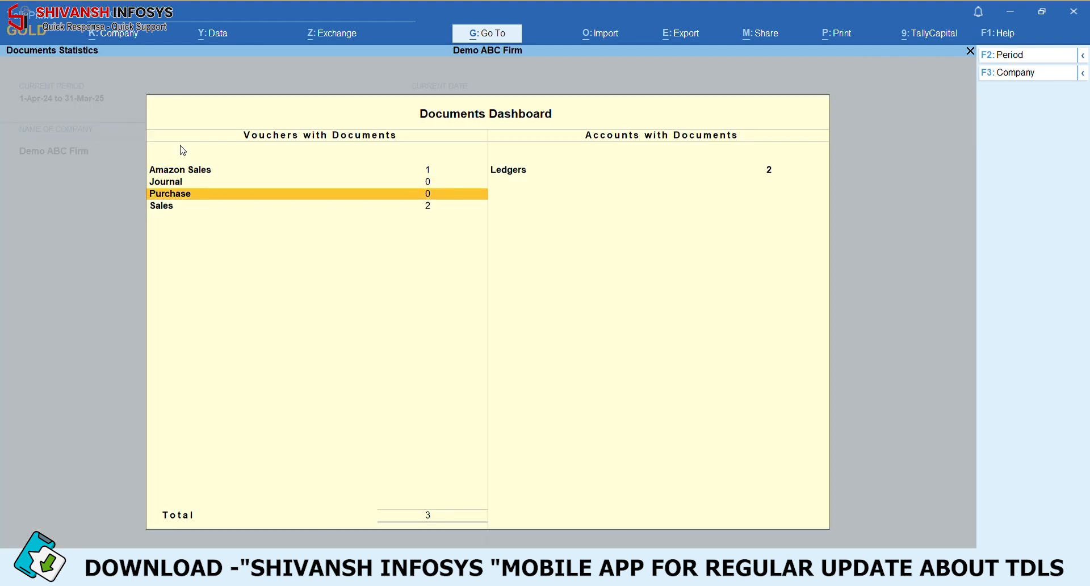
key("Up")
key("Up")
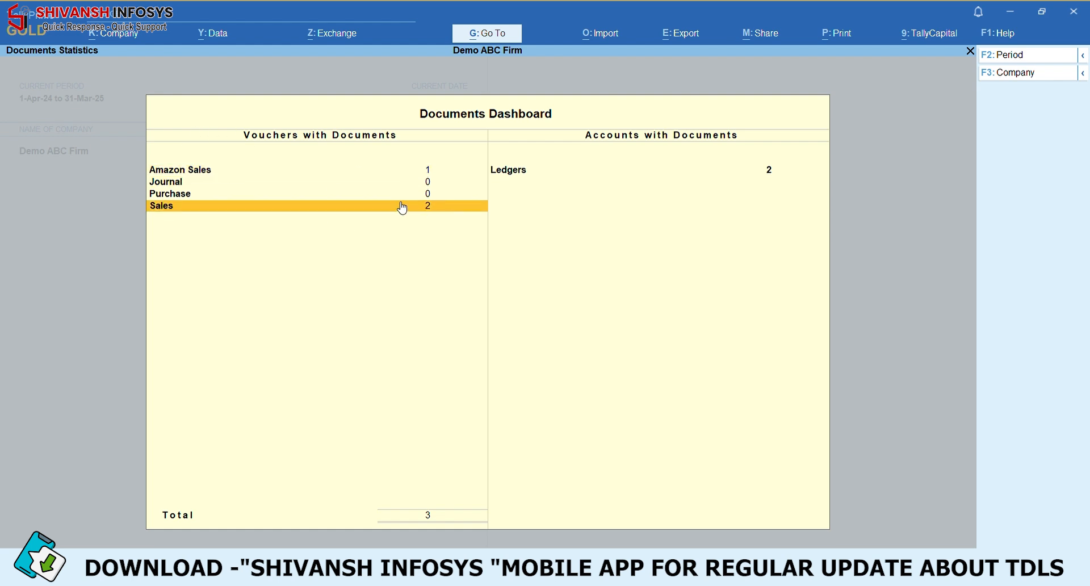
key("Right")
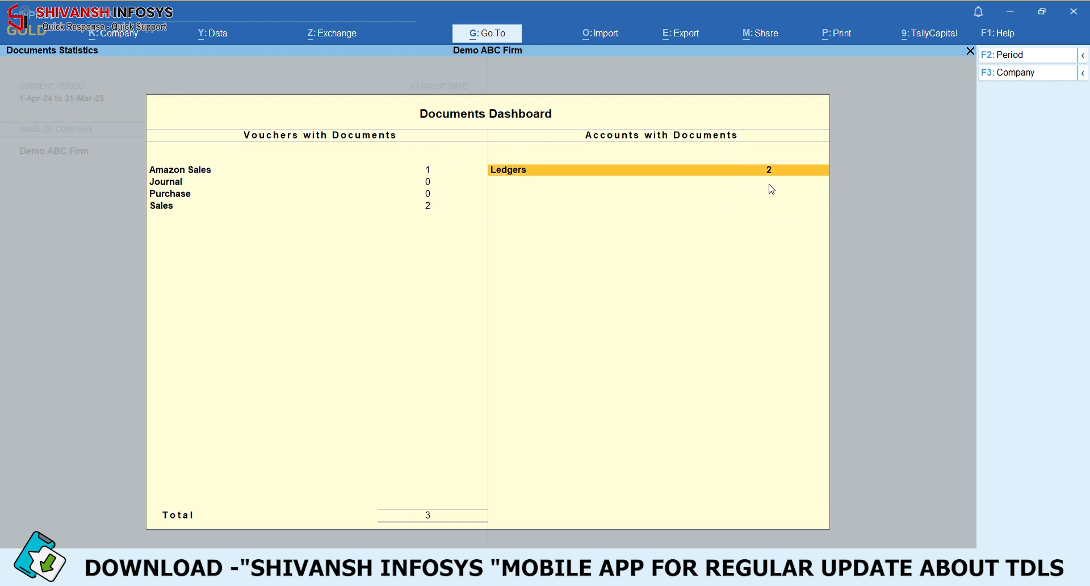
Drill down into the ledgers with documents, look through the list and return to the Documents Dashboard.
key("Return")
key("Down")
key("Up")
key("Down")
key("Escape")
List the Sales vouchers with documents from the dashboard, show their documents status and review the attachments.
key("Left")
key("Down")
key("Down")
key("Down")
key("Return")
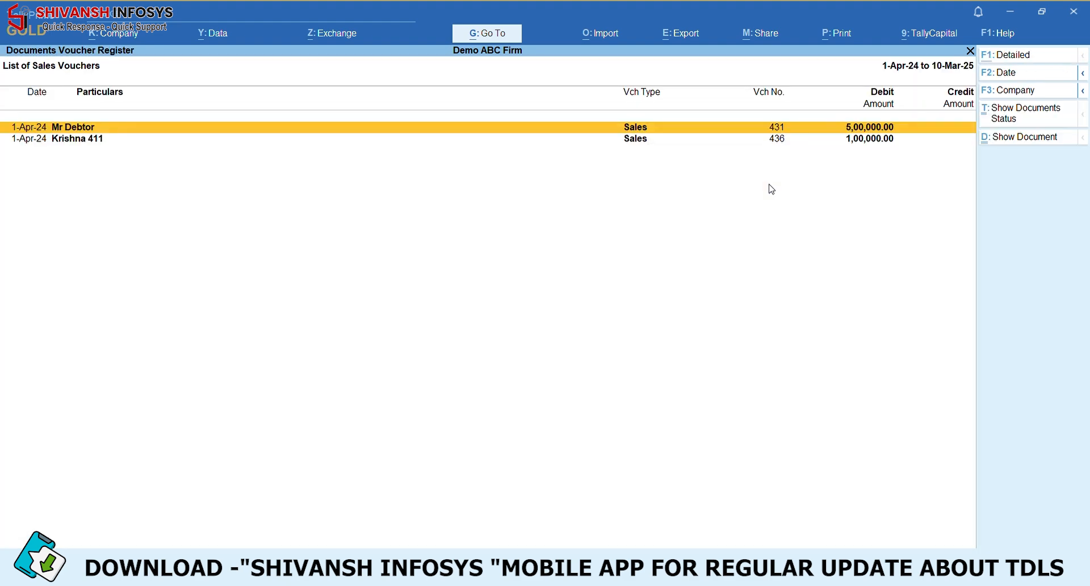
left_click(1017, 121)
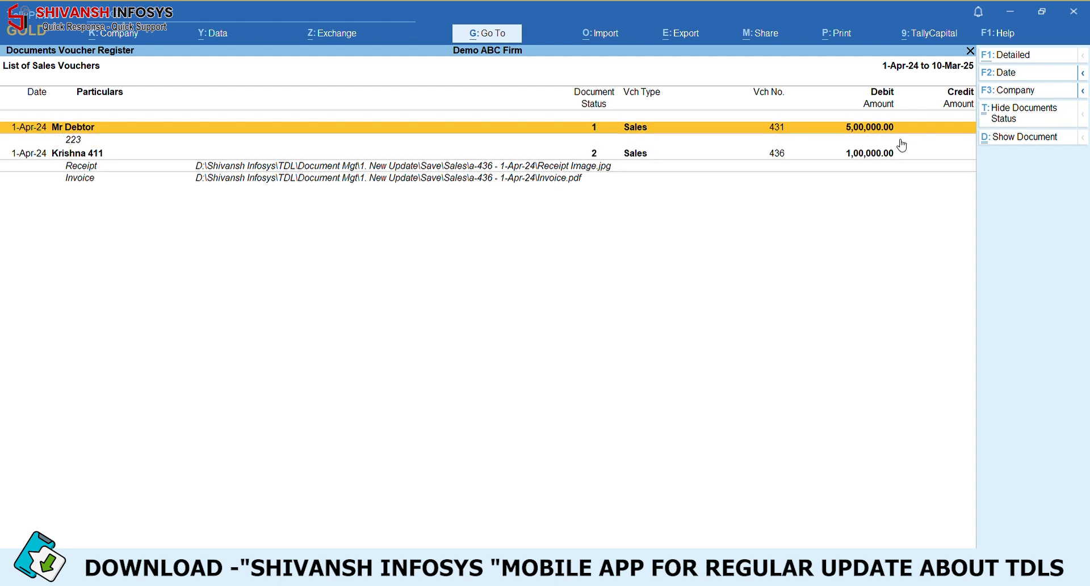
key("Down")
key("Down")
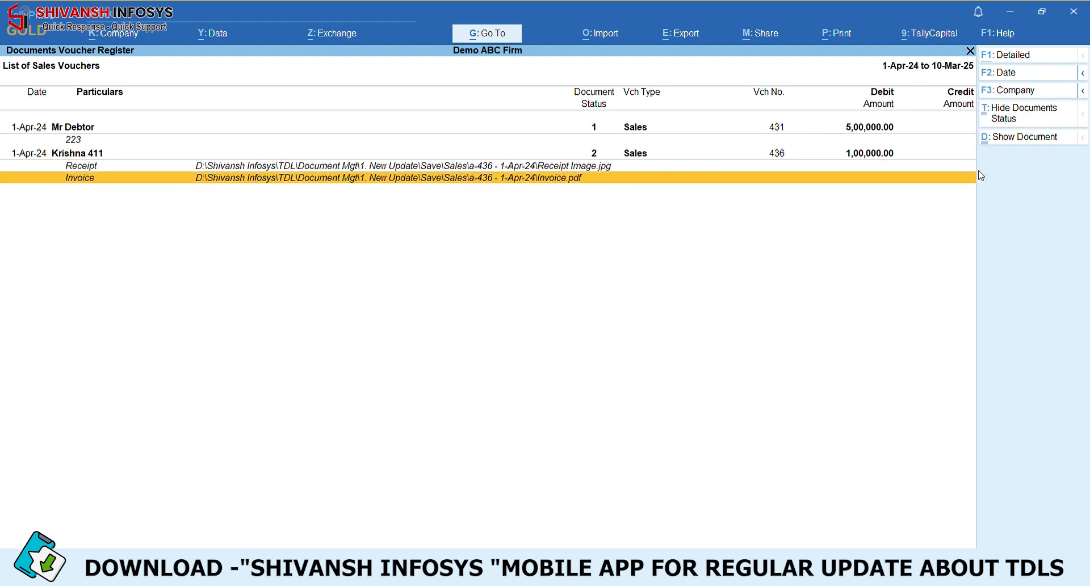
key("Up")
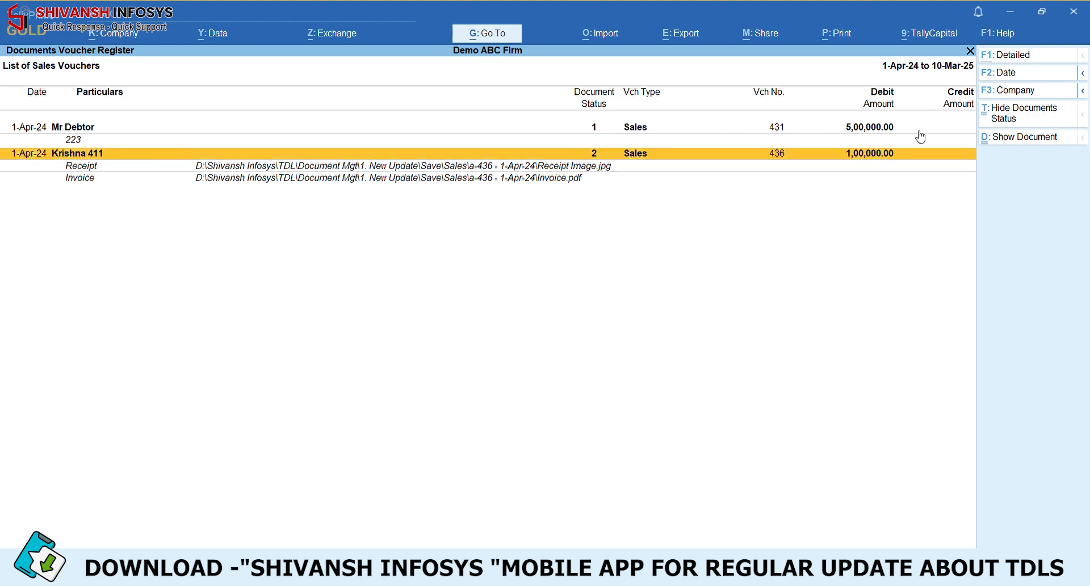
Show the document gallery for Sales voucher 436 from the Documents Voucher Register, and close it after viewing.
left_click(1021, 140)
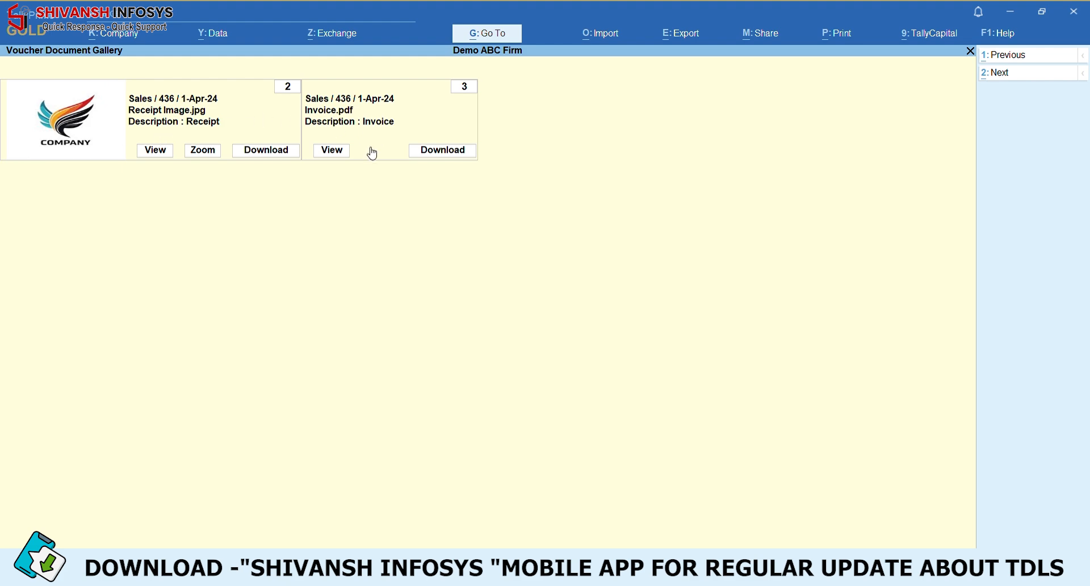
key("Escape")
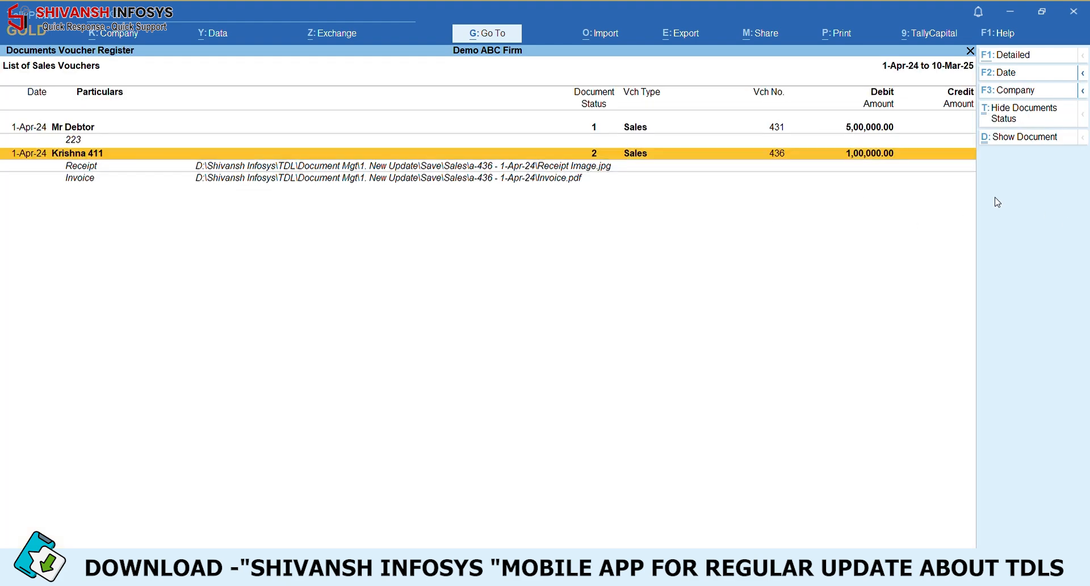
left_click(1016, 143)
key("Escape")
Close the voucher register and Documents Dashboard, return to the Gateway of Tally and decline to quit.
key("Escape")
key("Escape")
key("Escape")
key("Escape")
key("n")
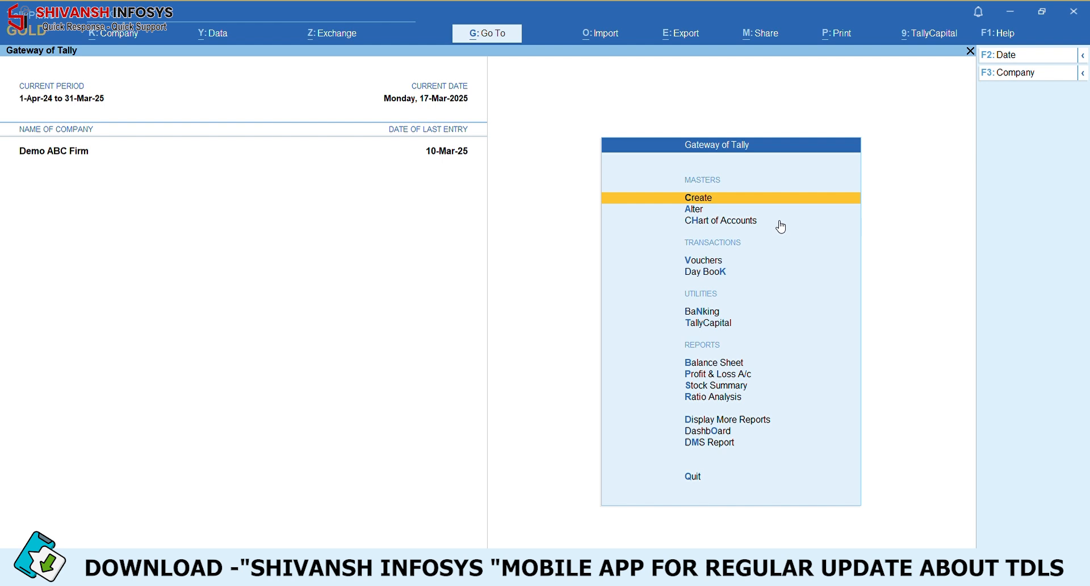